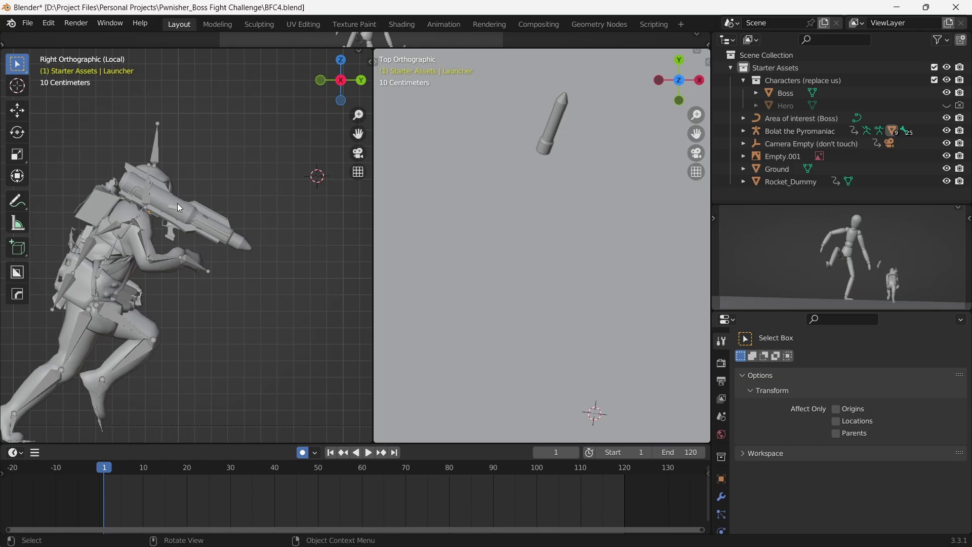
Step: Rotate the launcher mounted on the running character's shoulder
key(r)
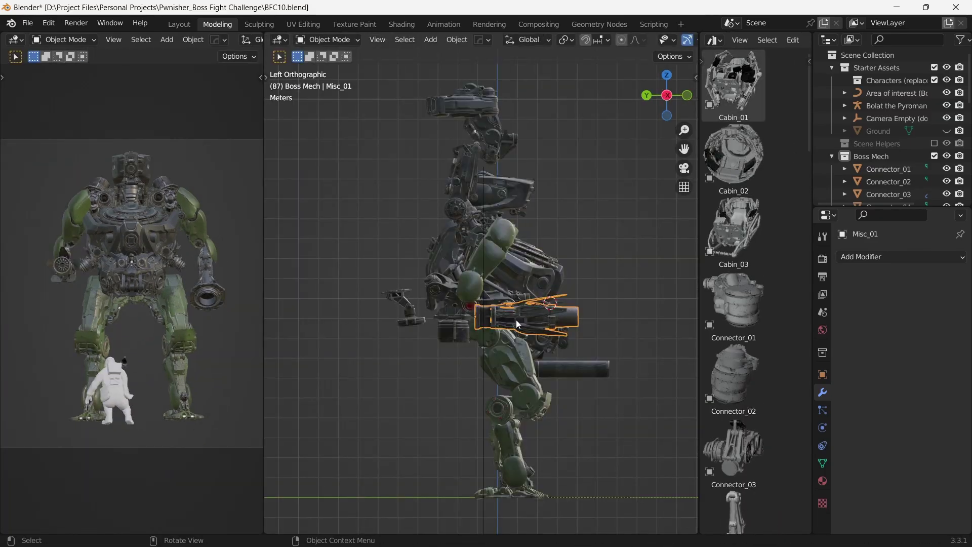
Step: Scale the Misc_01 part on the boss mech to about 0.85 of its size and rotate it
scroll(515, 319, up, 5)
key(s)
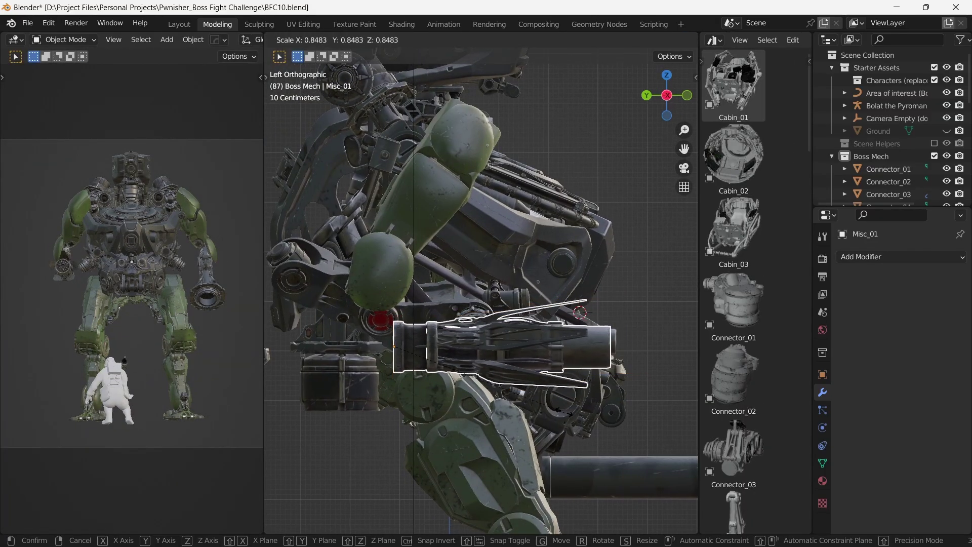
key(Return)
key(r)
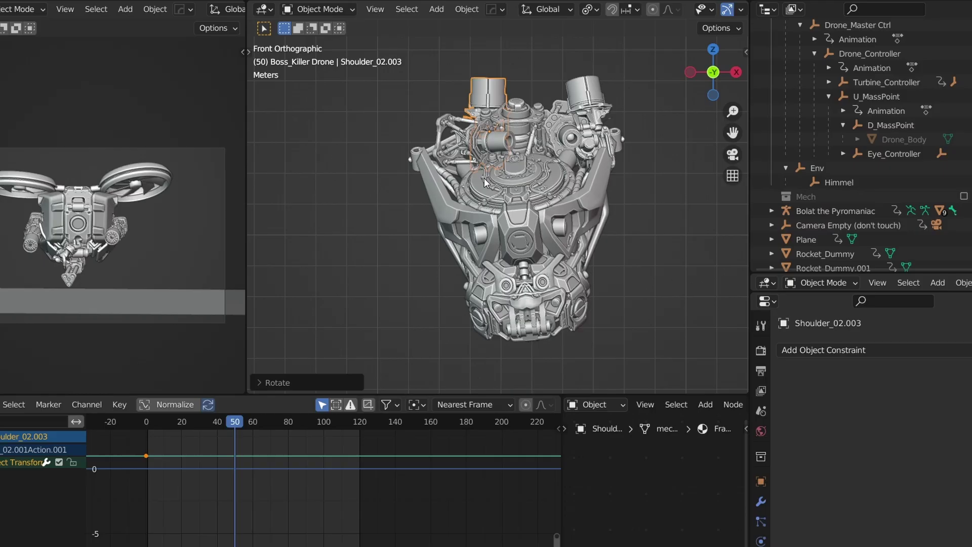
Step: Move the Shoulder_02.003 part sideways on the killer drone's body along the X axis
key(g)
key(x)
key(Return)
key(KP_Decimal)
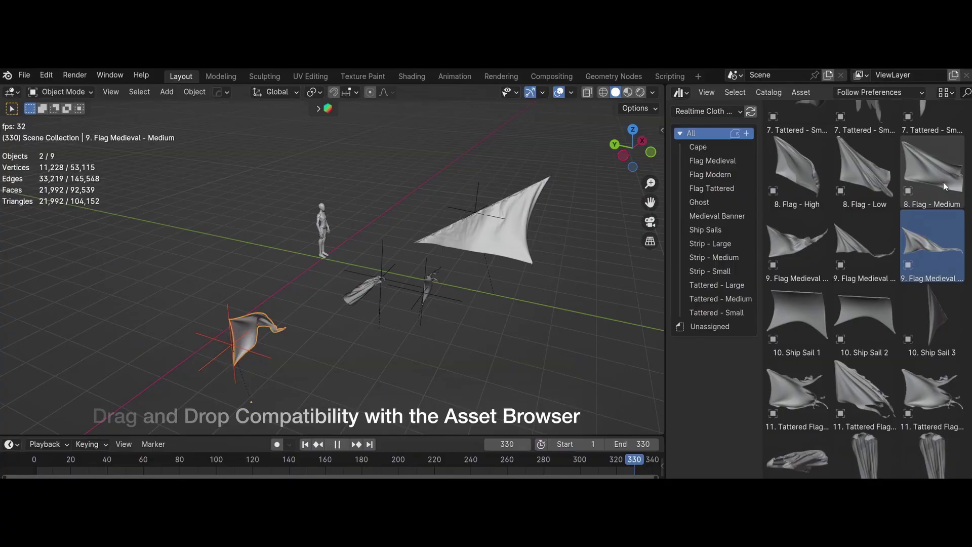
Step: Place the 8. Flag - Medium cloth asset and a 7. Tattered cloth asset in the scene
drag(943, 182, 253, 278)
scroll(805, 271, up, 1)
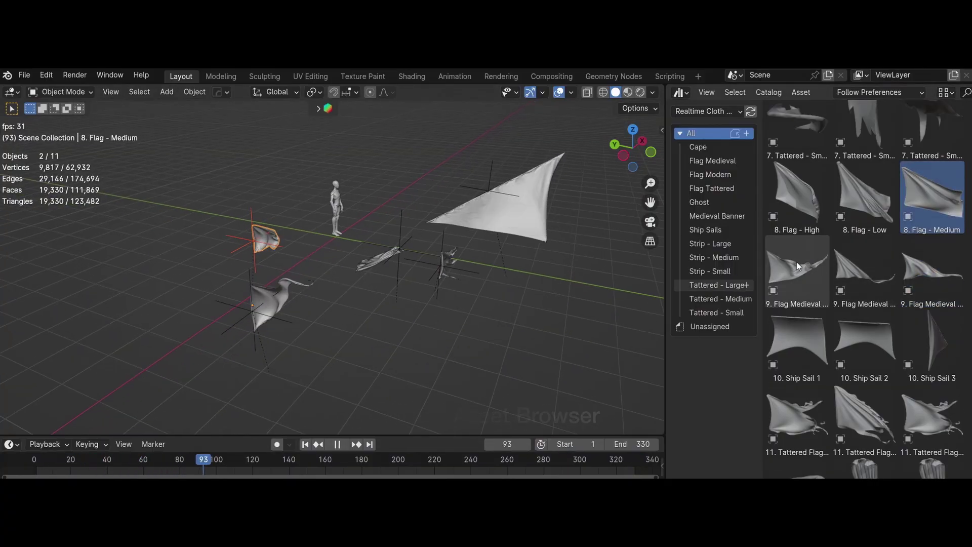
drag(931, 127, 415, 324)
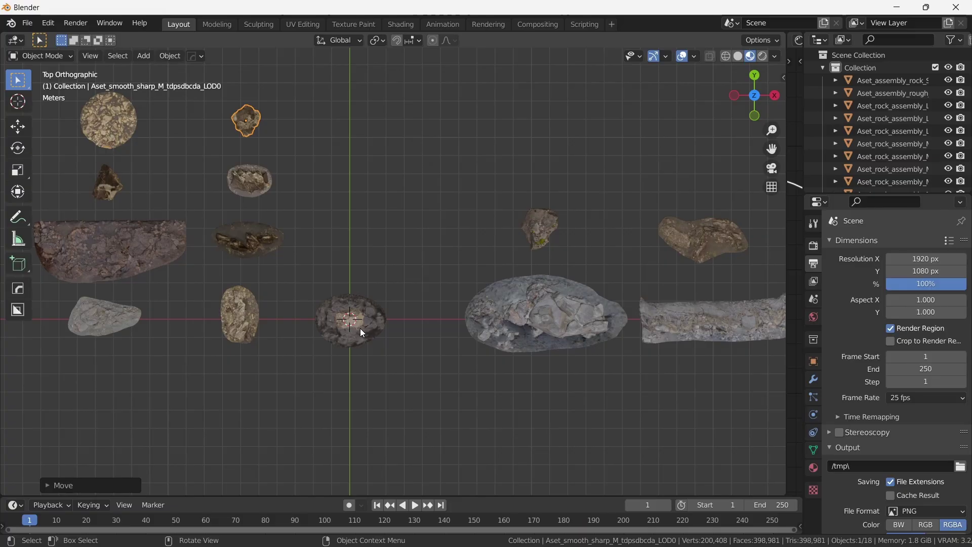
Step: Spread the overlapping rock assets at the world origin into a column above it, moving the farthest one about 10.5 m in Y
click(363, 333)
key(g)
click(357, 257)
click(362, 324)
key(g)
click(360, 199)
click(364, 321)
key(g)
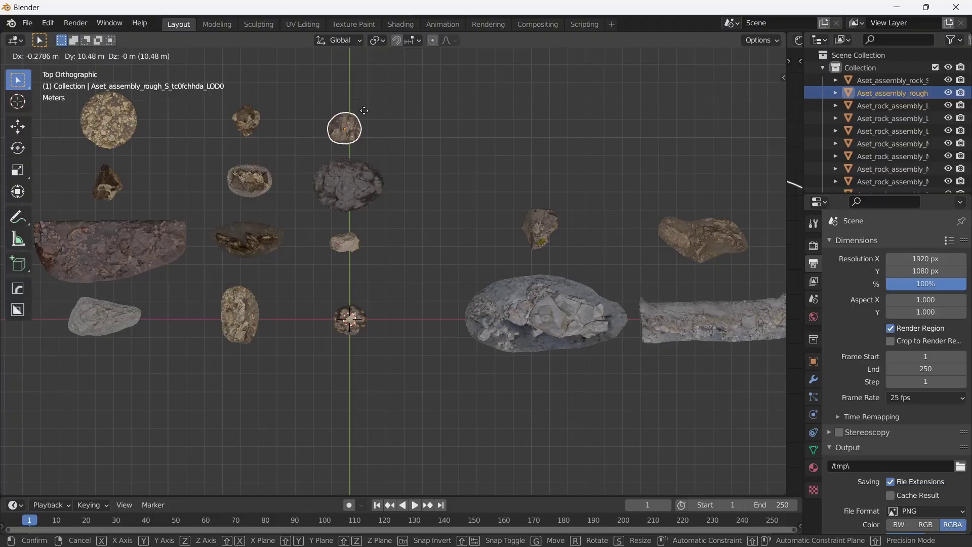
click(364, 110)
click(356, 324)
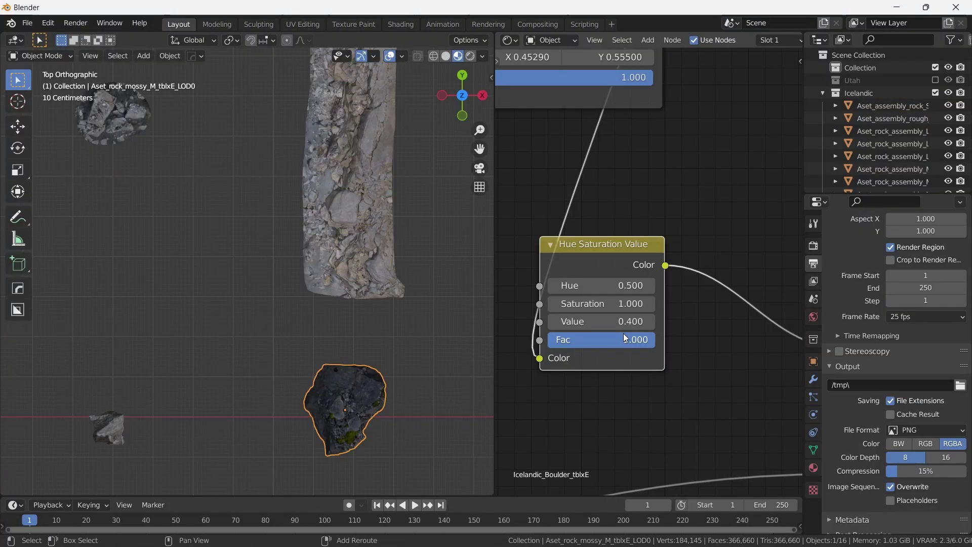
Step: Set Value to 1.000 in the Hue Saturation Value node of the Icelandic_Boulder_tblxE material
middle_drag(624, 333, 685, 391)
double_click(666, 380)
text(0.4)
key(Escape)
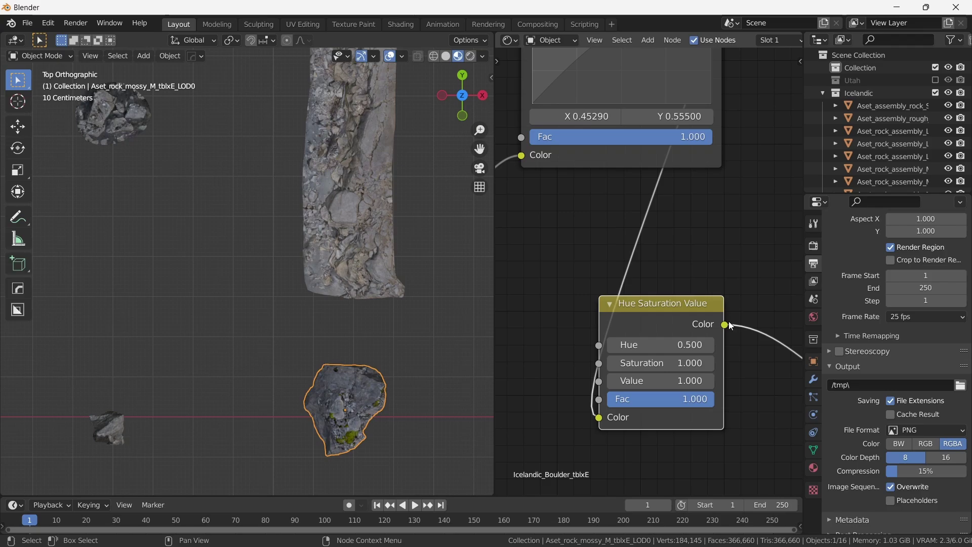
scroll(730, 326, down, 2)
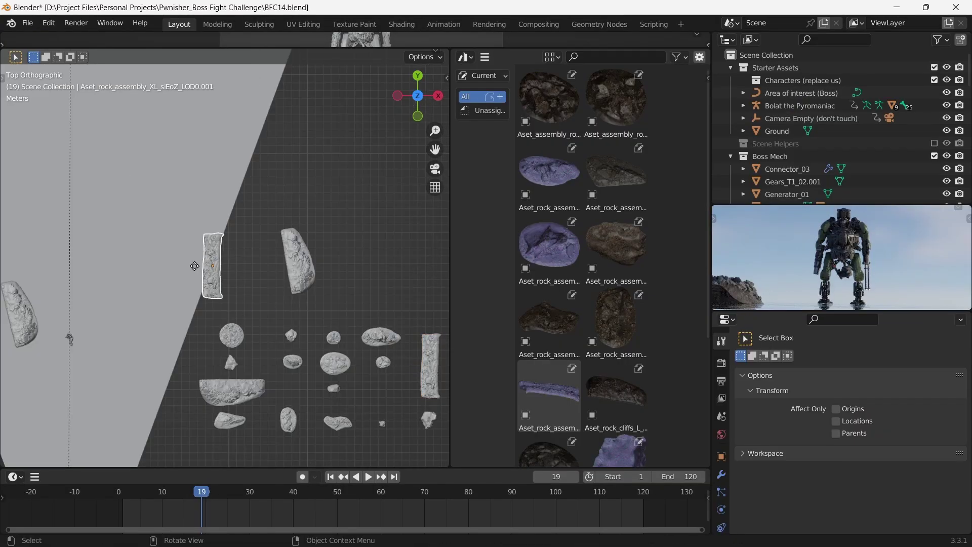
Step: Place a linked duplicate of the long rock strip on the ground plane, then rotate and scale it
key(alt+d)
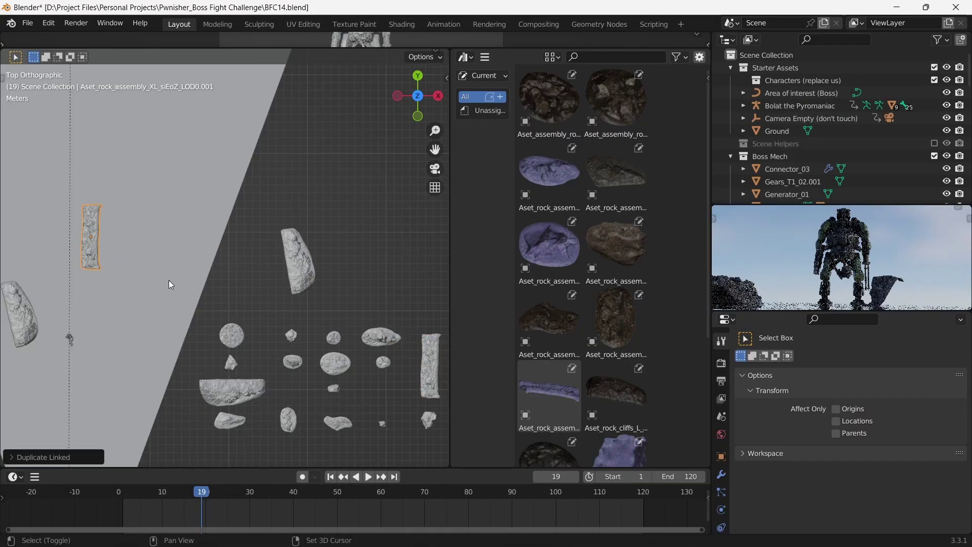
key(r)
key(s)
key(r)
click(288, 301)
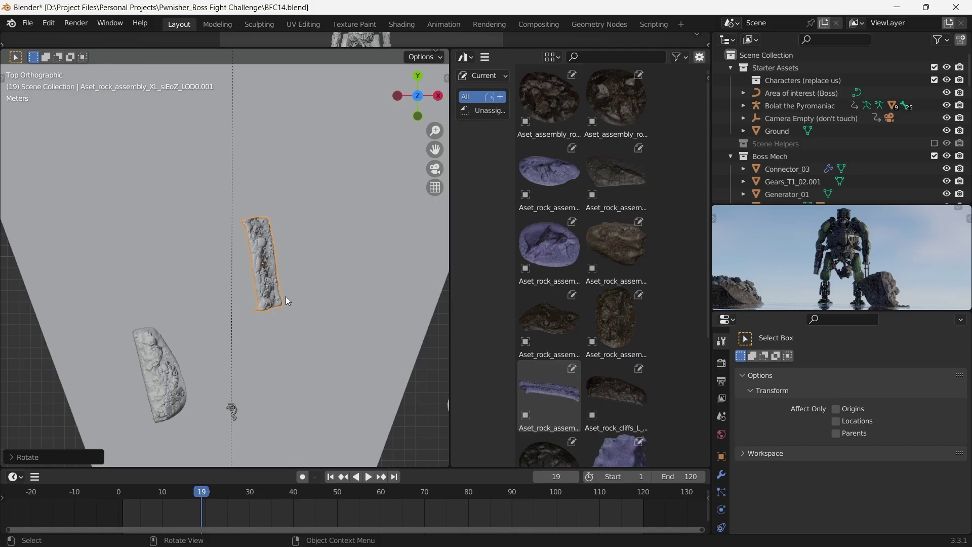
Step: Move the duplicated rock strip toward the curved rock and adjust its rotation
key(g)
click(83, 314)
key(r)
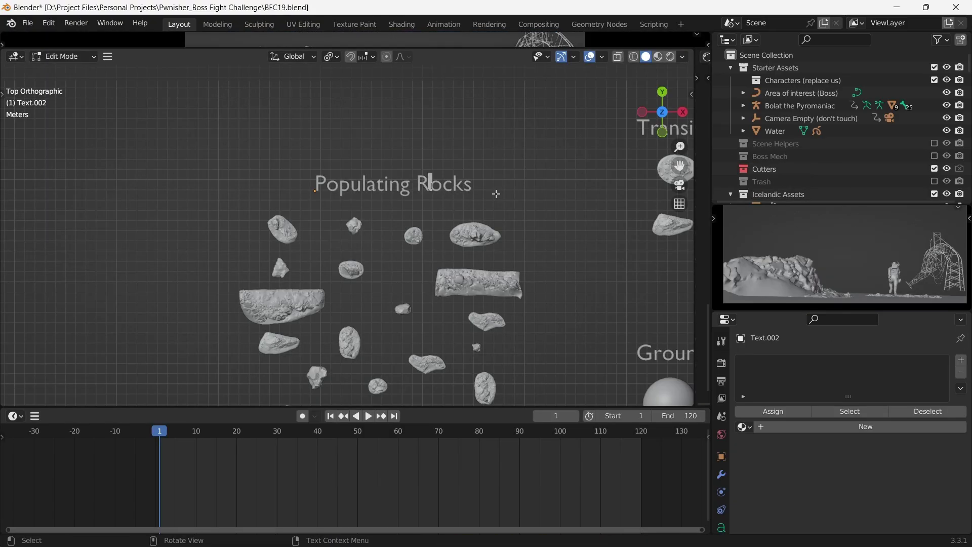
Step: Finish editing the Populating Rocks heading and move it with its rocks about 6.7 m to line up with Transition Rocks
key(Tab)
scroll(488, 182, down, 4)
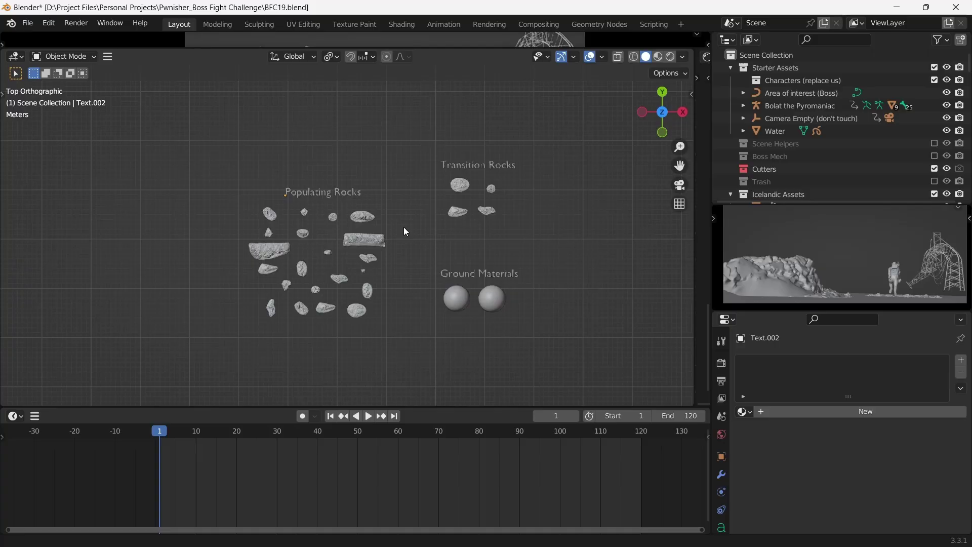
drag(178, 155, 399, 350)
scroll(399, 350, up, 1)
key(g)
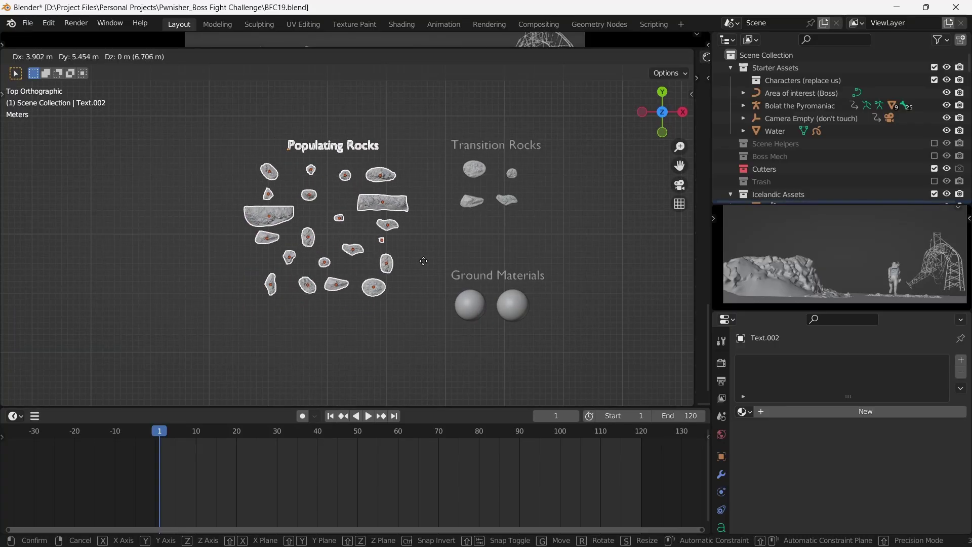
click(423, 262)
Step: Move the Ground Materials heading and its two spheres about 6.5 m along Y, closer to the Transition Rocks group
scroll(552, 219, down, 5)
scroll(363, 261, up, 2)
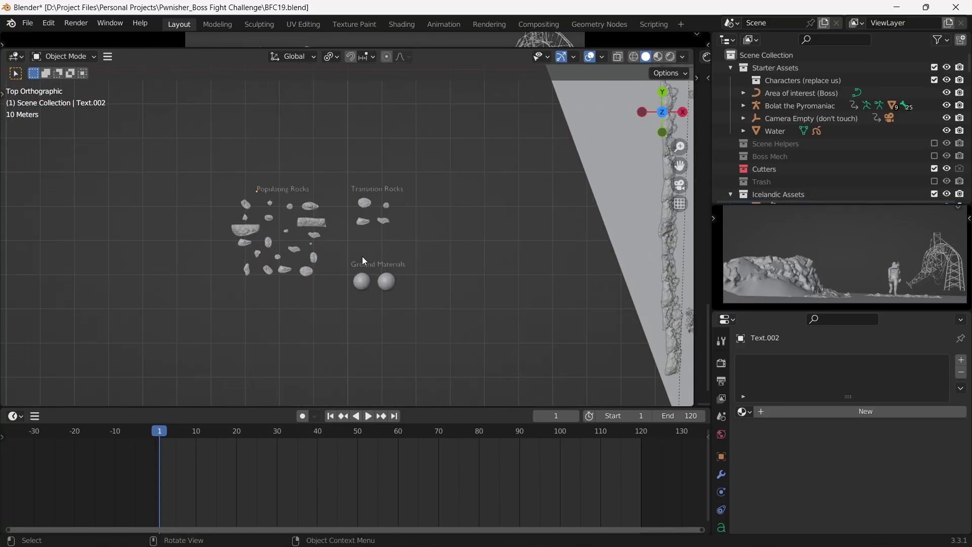
scroll(374, 274, up, 2)
key(g)
key(y)
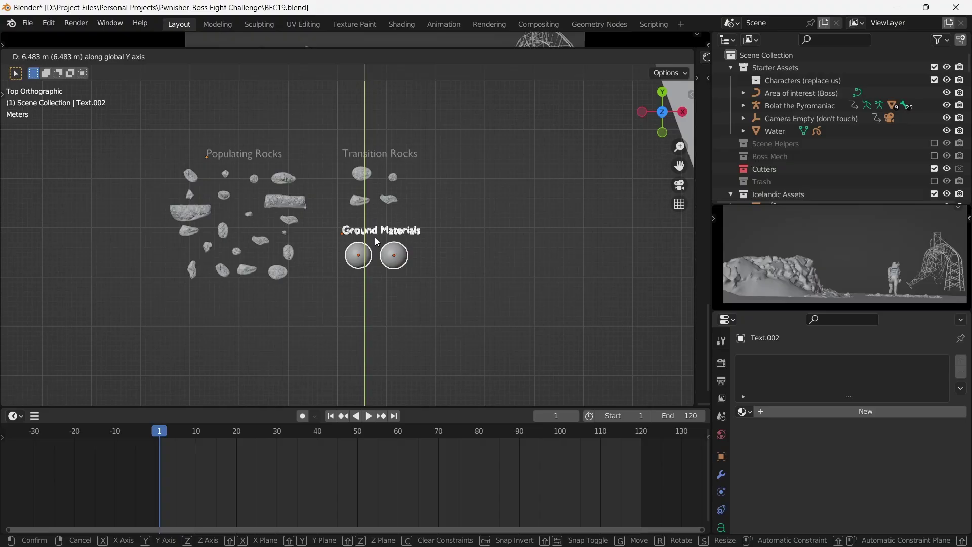
click(377, 241)
drag(335, 228, 410, 277)
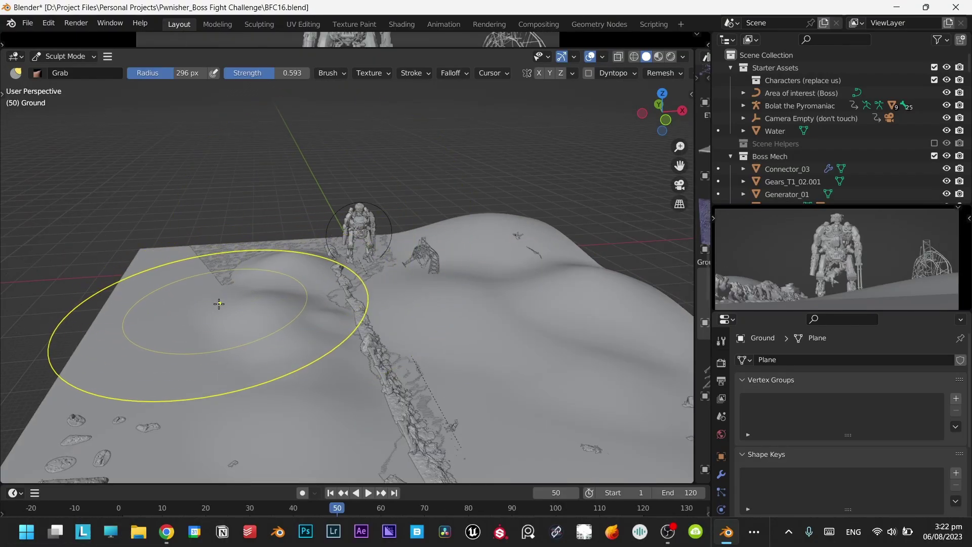
Step: Reshape the ground hill beside the rocky bank with the Grab sculpt brush
shift+middle_drag(219, 304, 301, 292)
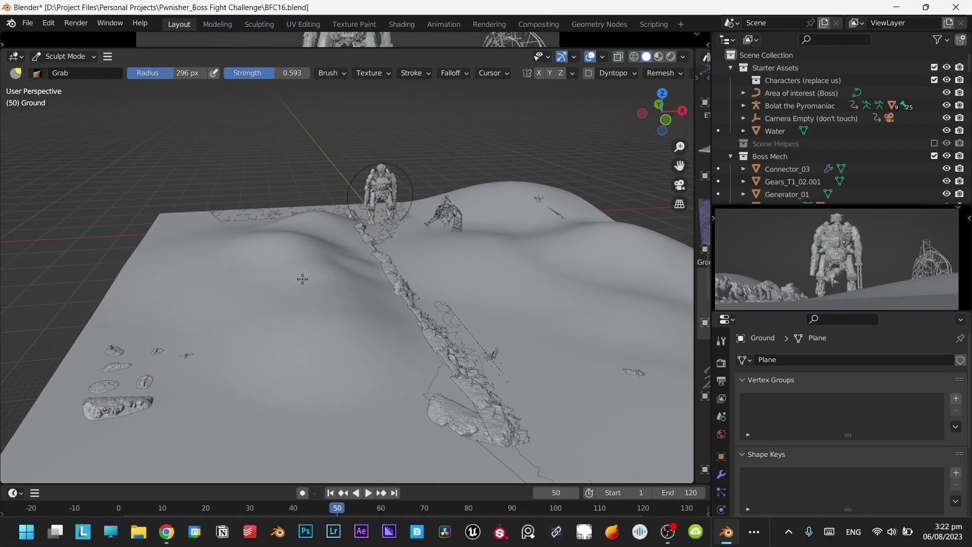
drag(302, 279, 305, 306)
middle_drag(298, 294, 341, 279)
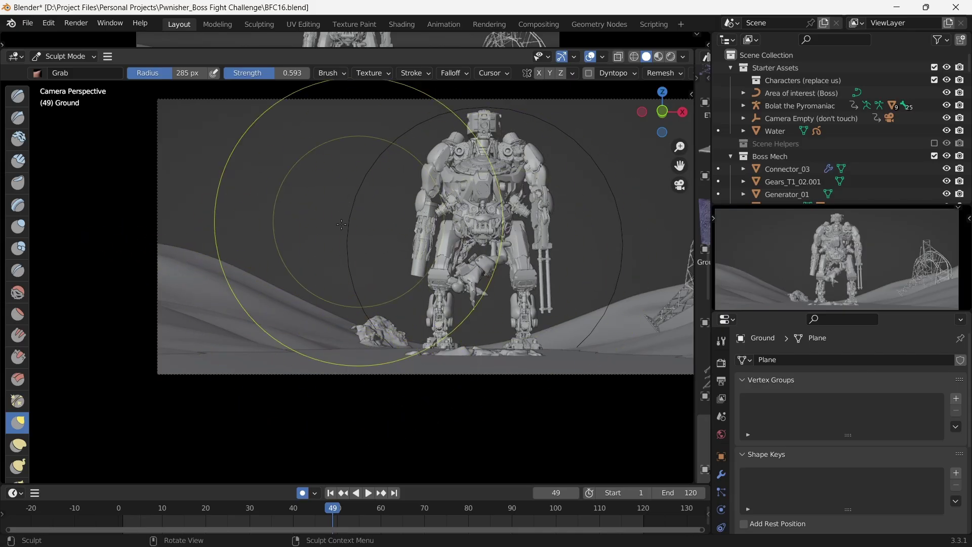
shift+middle_drag(388, 276, 446, 304)
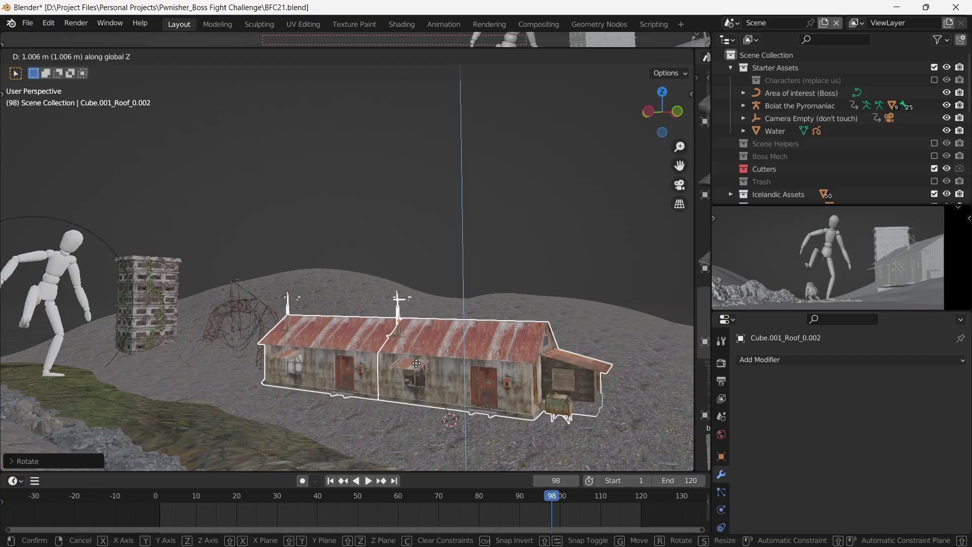
Step: Cancel the house's vertical move and play the animation through the camera view
right_click(427, 294)
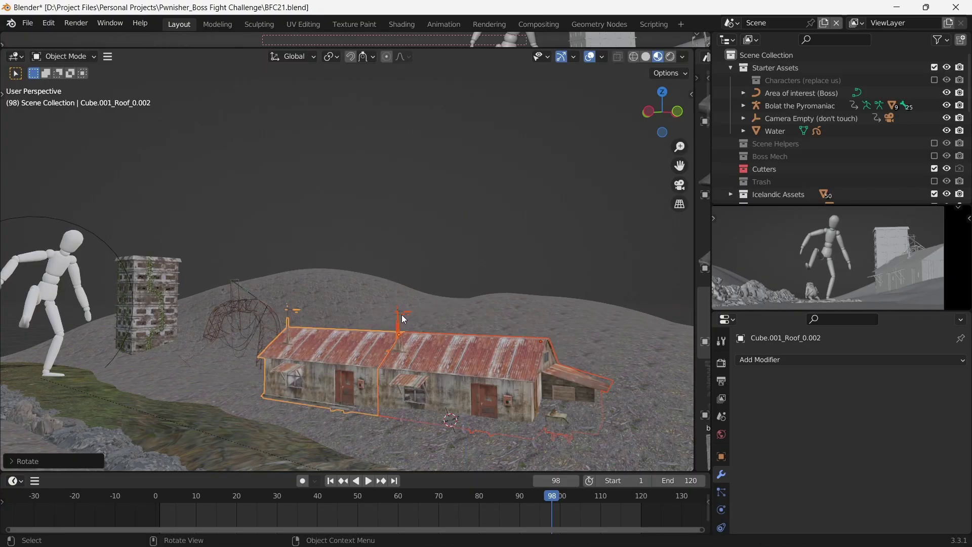
key(KP_0)
key(space)
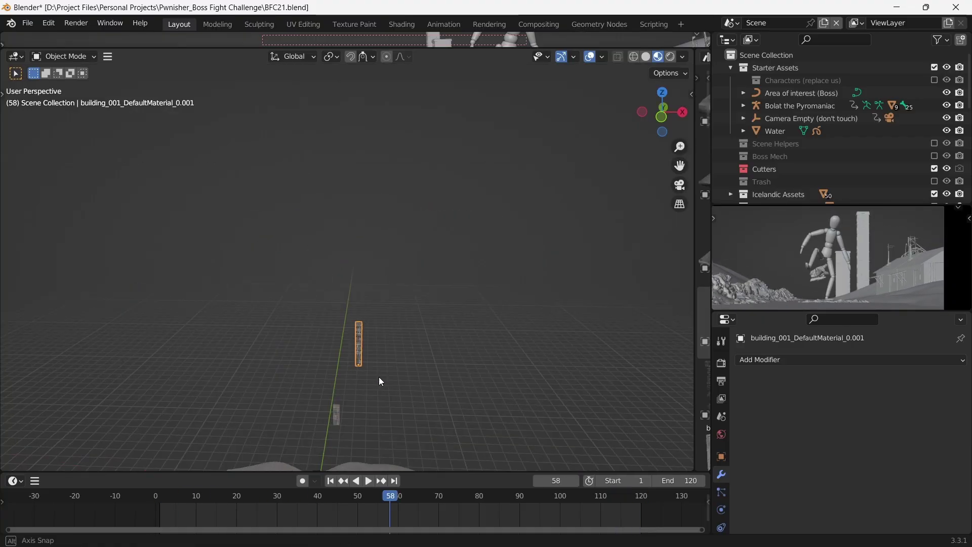
Step: Reposition the distant tower building copy along the X axis
key(g)
key(x)
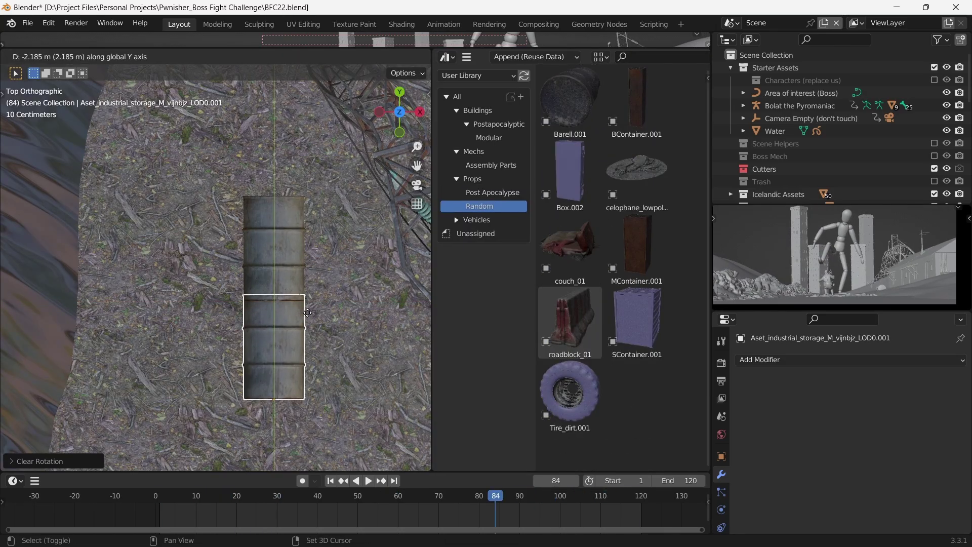
Step: Move the barrel copy about 2.2 m along negative Y, end to end with the first barrel, and duplicate it
click(307, 313)
scroll(252, 295, down, 3)
key(shift+d)
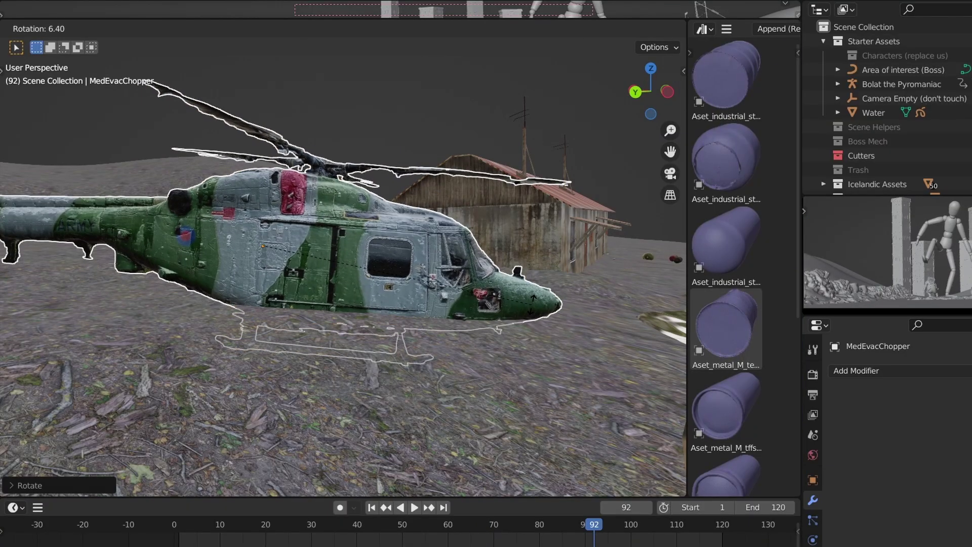
Step: Rotate the MedEvacChopper helicopter by about 6.4 degrees and try to raise it about 0.54 m along Z
click(525, 303)
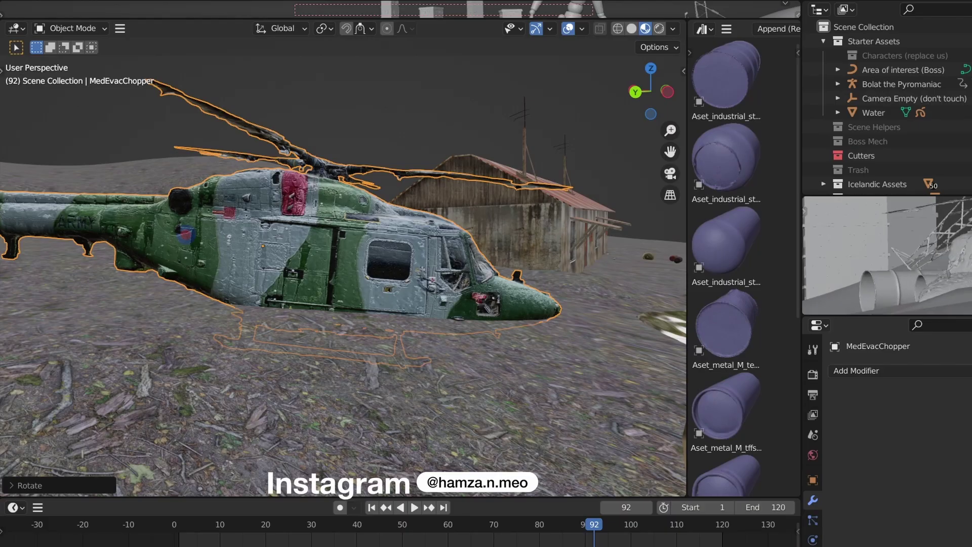
key(g)
key(z)
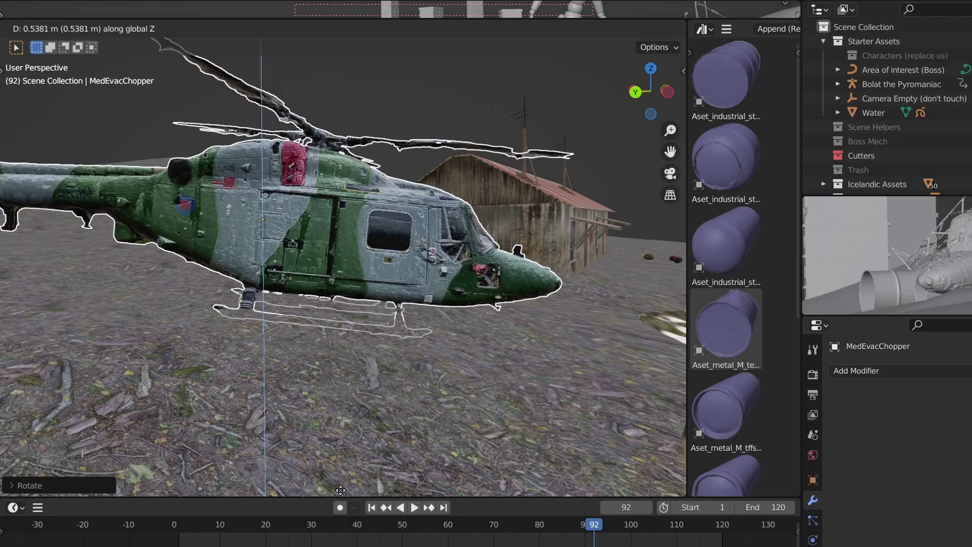
key(Escape)
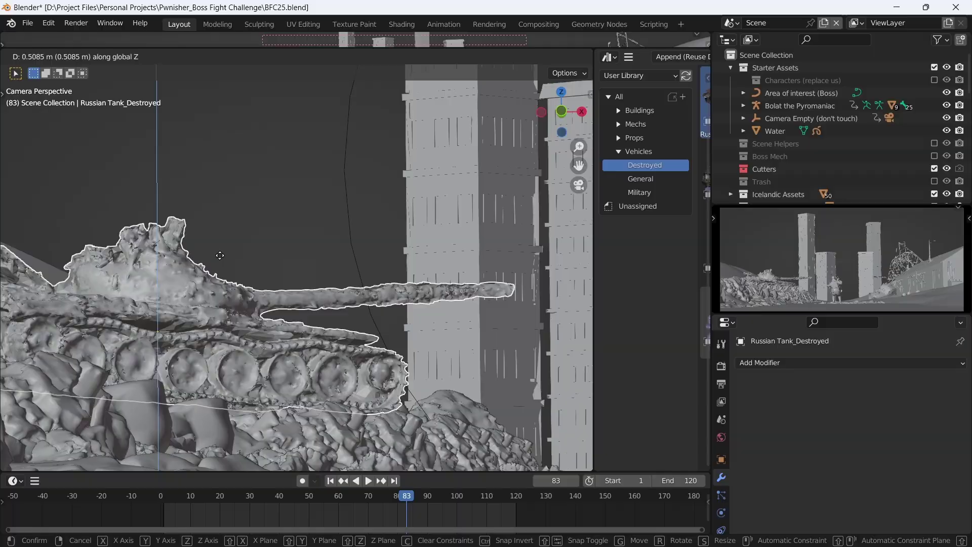
Step: Raise the destroyed Russian tank along Z onto the rock pile and check its placement in the camera view
click(267, 223)
scroll(265, 215, down, 3)
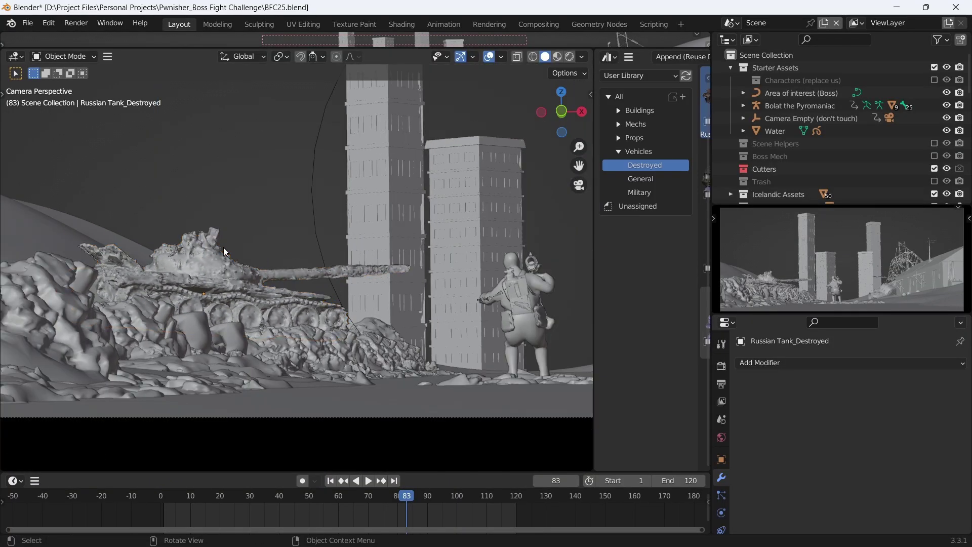
scroll(225, 252, down, 3)
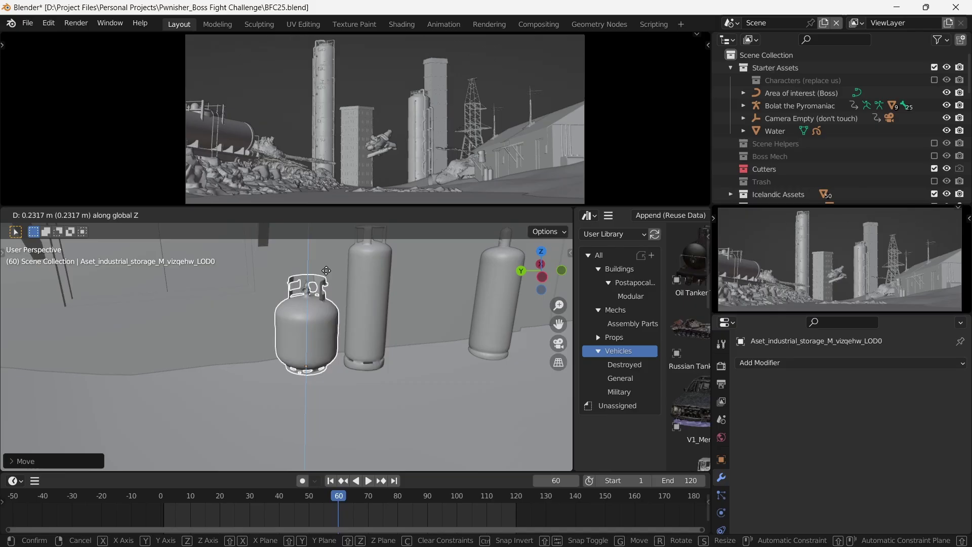
Step: Adjust the short gas cylinder's height by the house wall and move it about 0.16 m along negative X
click(371, 312)
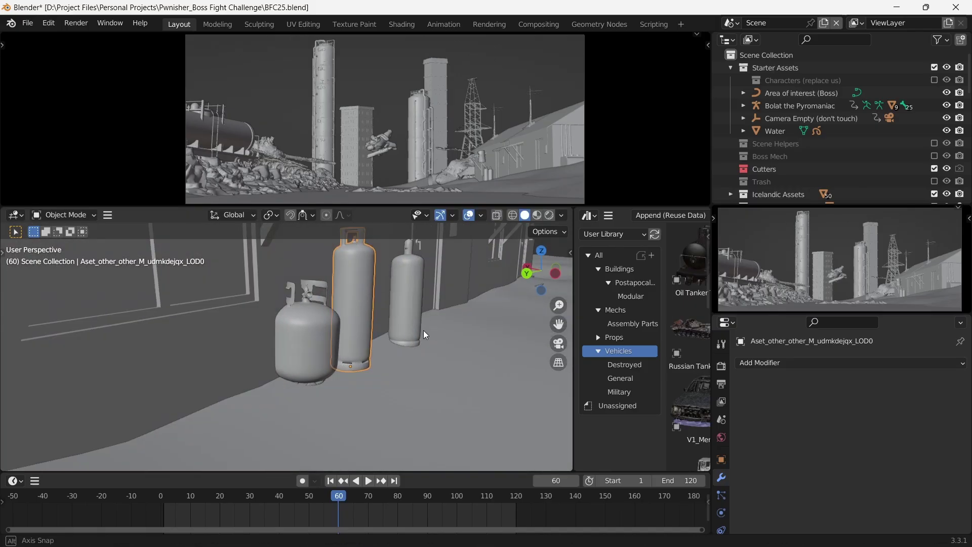
middle_drag(424, 334, 306, 347)
click(305, 346)
key(g)
key(x)
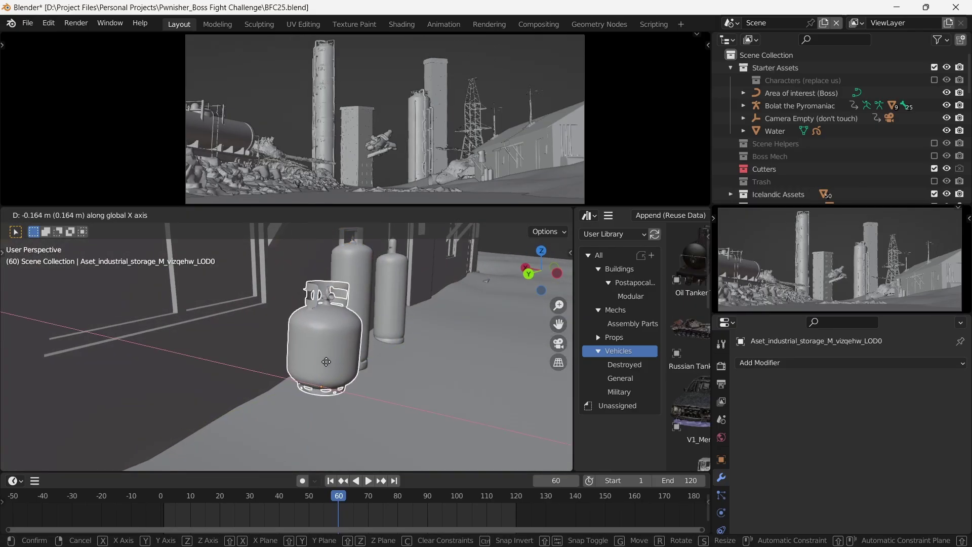
click(328, 366)
scroll(364, 275, down, 3)
click(403, 323)
middle_drag(403, 323, 439, 361)
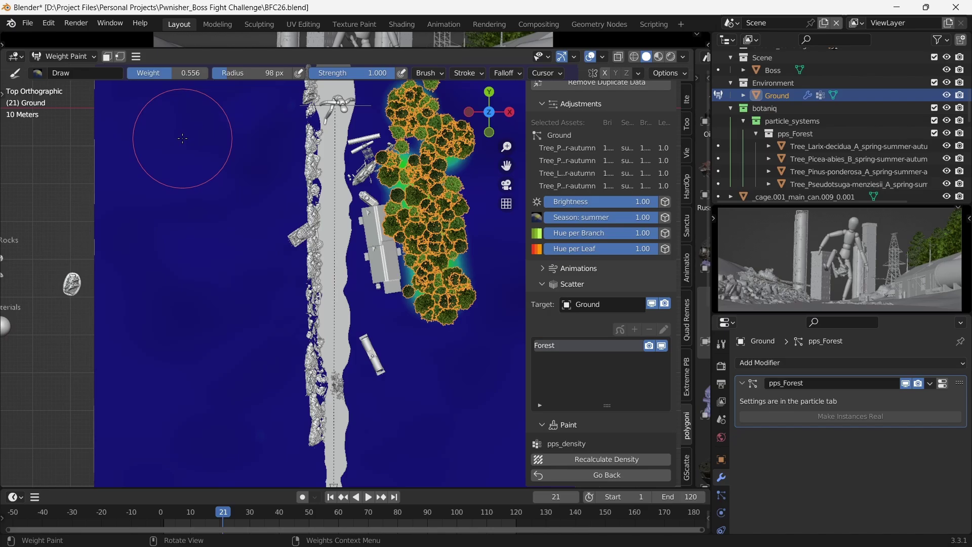
Step: Paint the Ground's pps_density weights on both sides of the river channel to scatter the Forest trees
mouse_move(182, 138)
mouse_down()
mouse_move(232, 169)
mouse_move(191, 256)
mouse_move(185, 321)
mouse_move(241, 352)
mouse_move(236, 443)
mouse_move(263, 354)
mouse_up()
scroll(261, 277, down, 3)
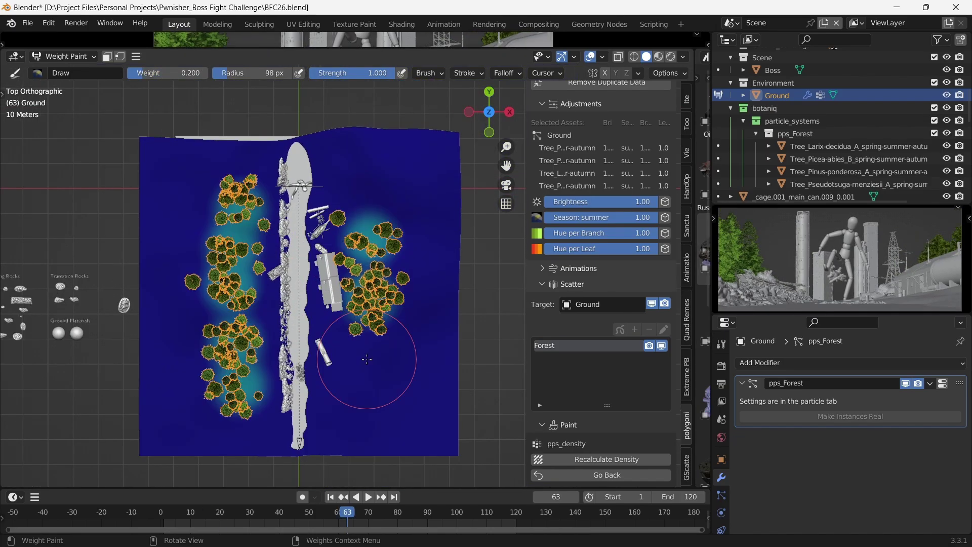
mouse_move(390, 349)
mouse_down()
mouse_move(371, 381)
mouse_move(324, 383)
mouse_up()
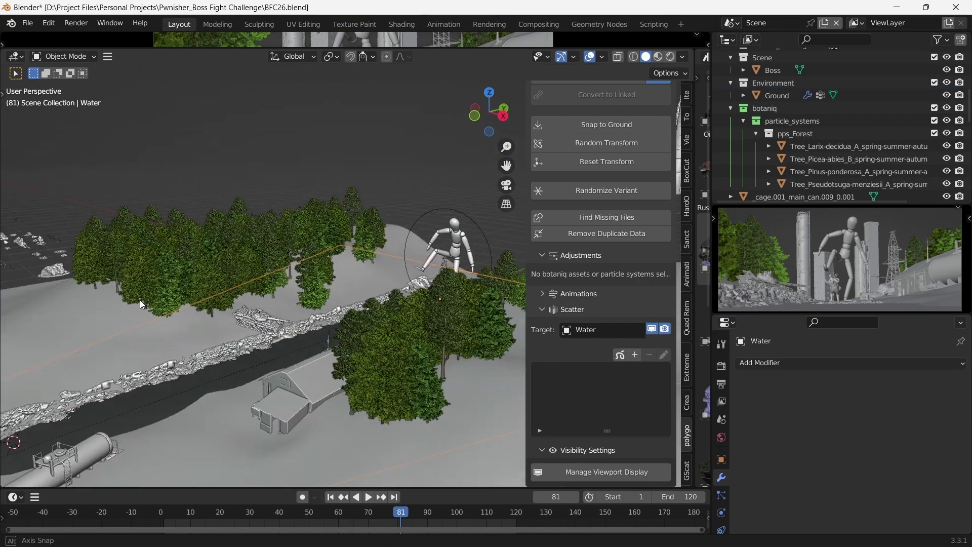
Step: Adjust the emission number of the Forest particle system scattered on the Ground
mouse_move(140, 300)
middle_down()
mouse_move(215, 329)
mouse_move(258, 305)
middle_up()
scroll(614, 297, down, 8)
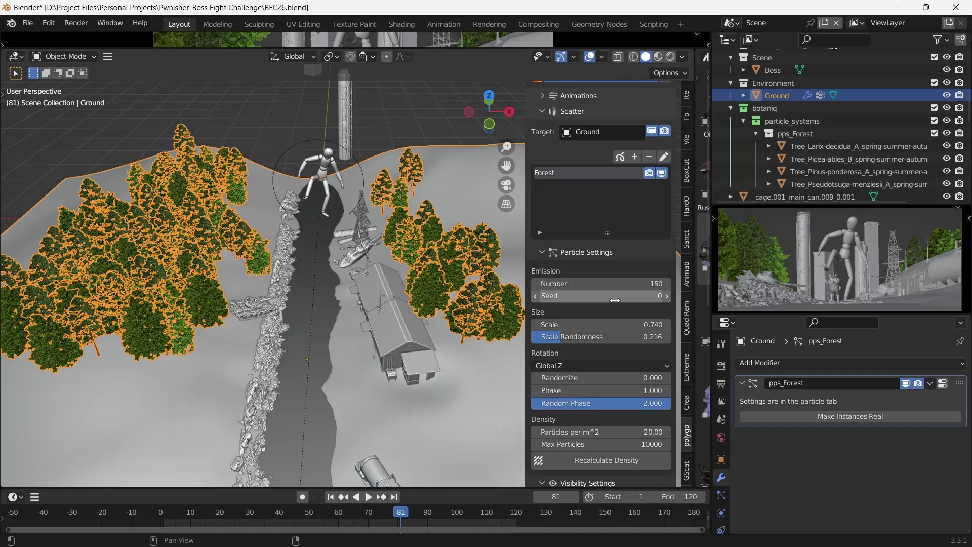
click(606, 283)
key(Return)
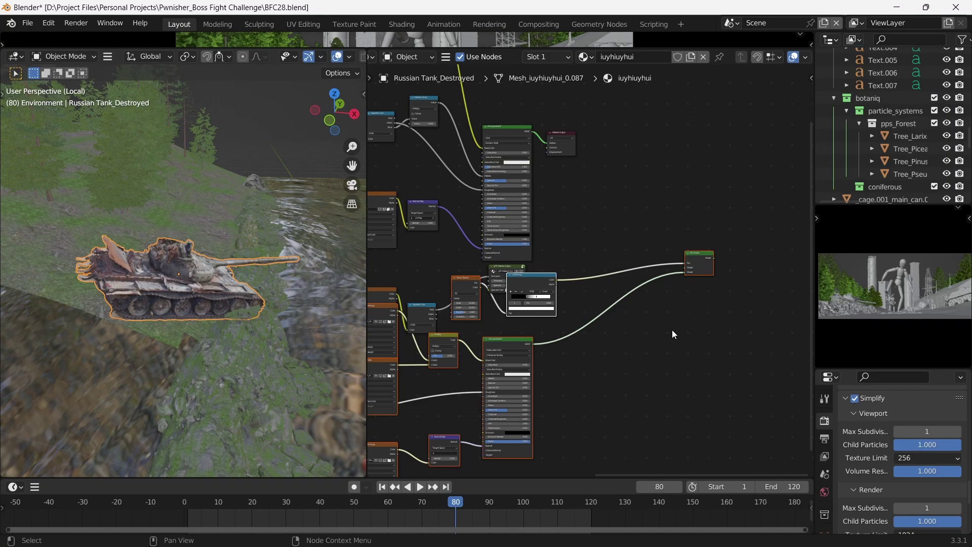
Step: Blend moss into the destroyed tank's material by wiring its original shader and the moss through the Mix Shader into the Material Output's Surface
key(g)
click(647, 408)
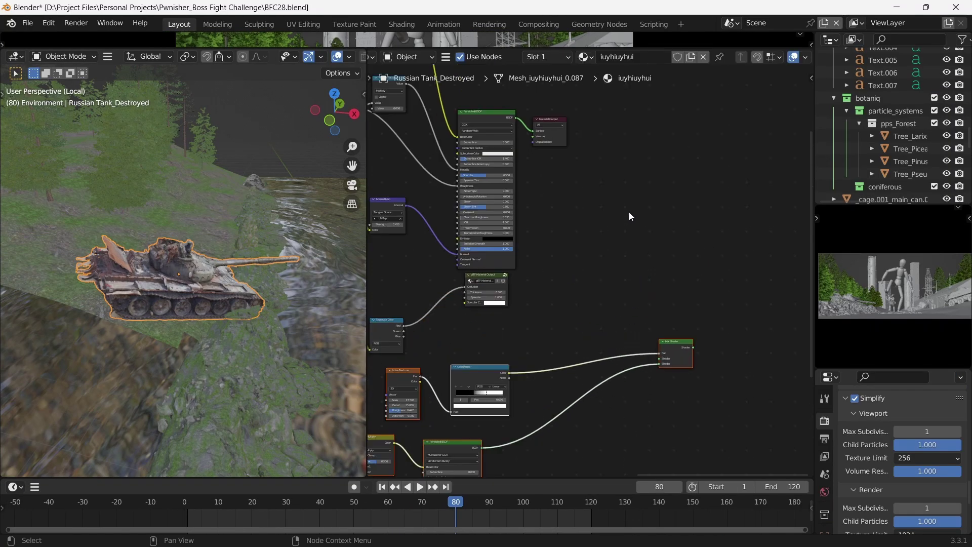
scroll(506, 150, up, 3)
key(g)
click(732, 282)
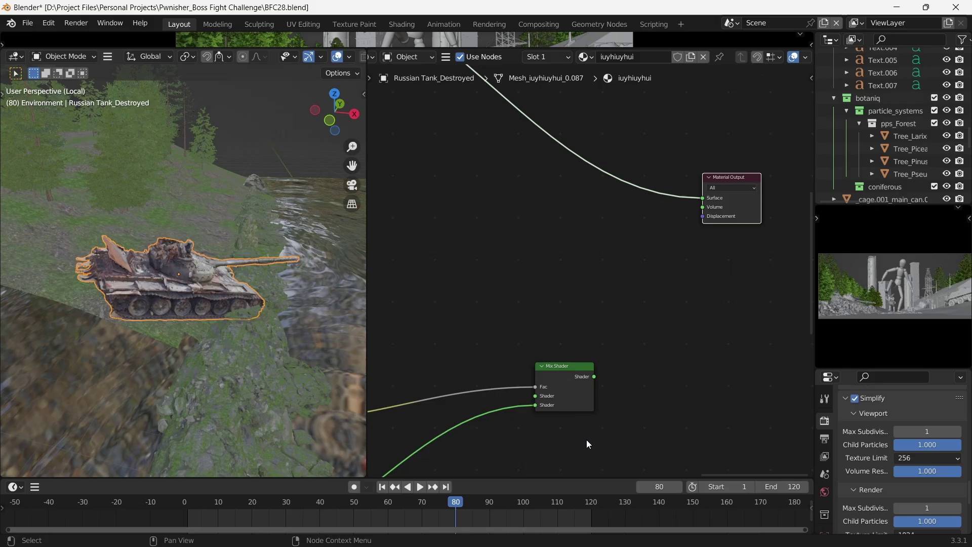
scroll(597, 405, up, 2)
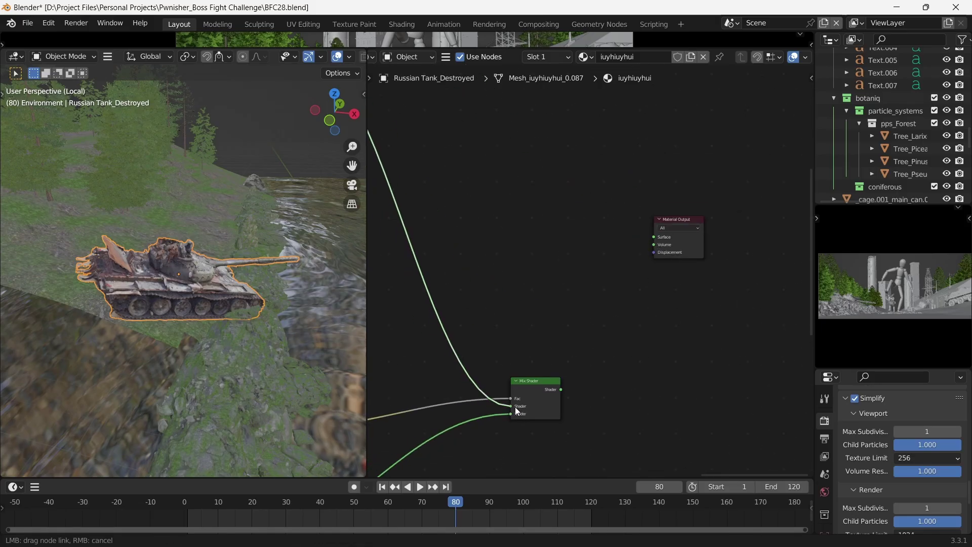
drag(561, 394, 653, 236)
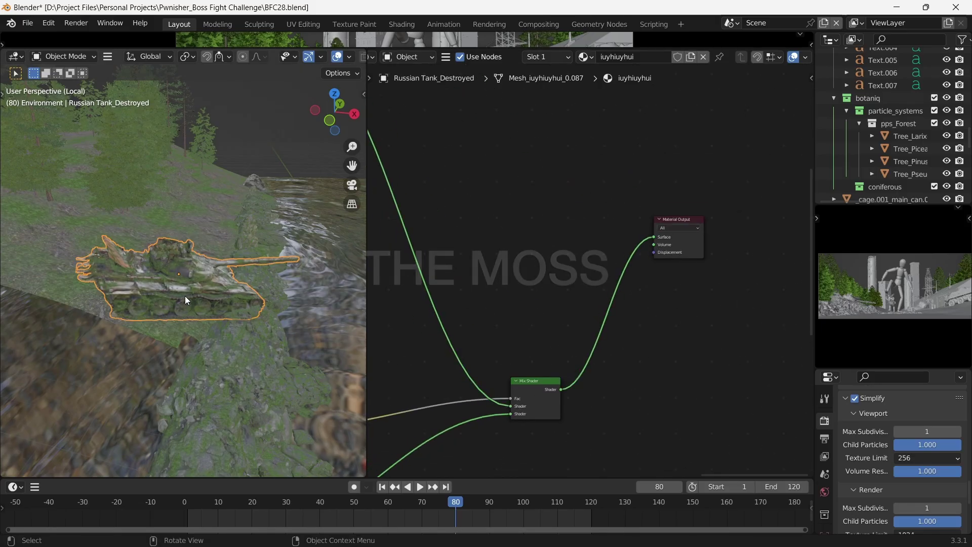
middle_drag(208, 302, 157, 261)
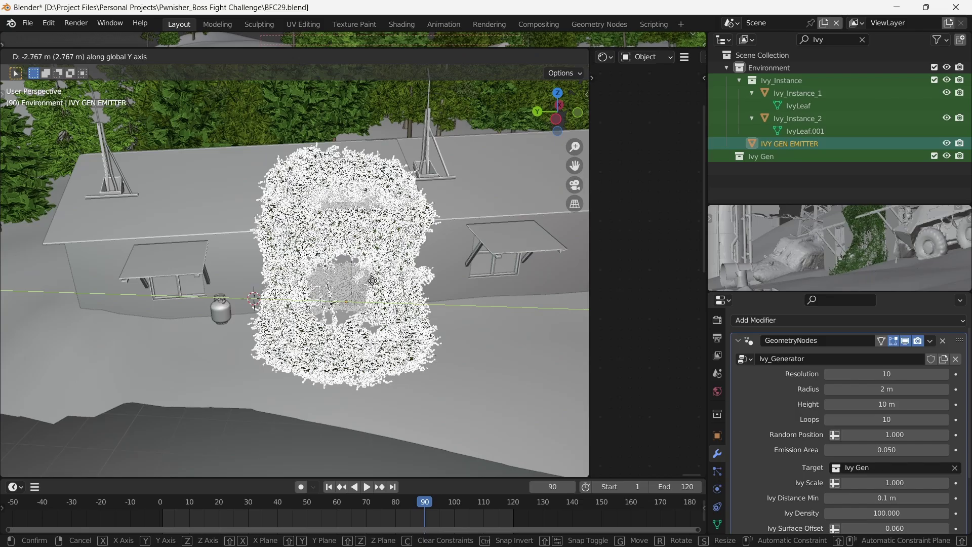
Step: Reposition IVY GEN EMITTER along the long house and adjust the Ivy_Generator radius of IVY GEN EMITTER.001
click(377, 282)
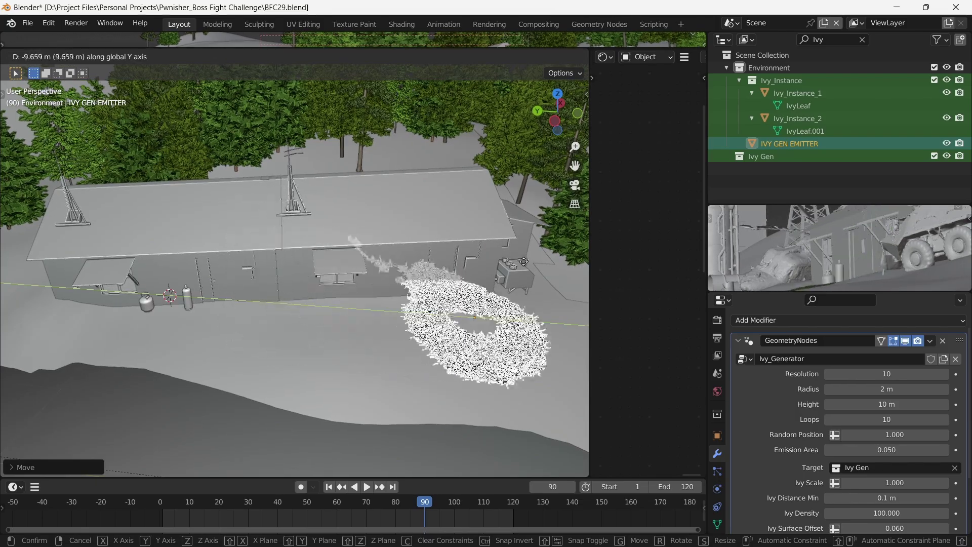
middle_drag(466, 210, 428, 297)
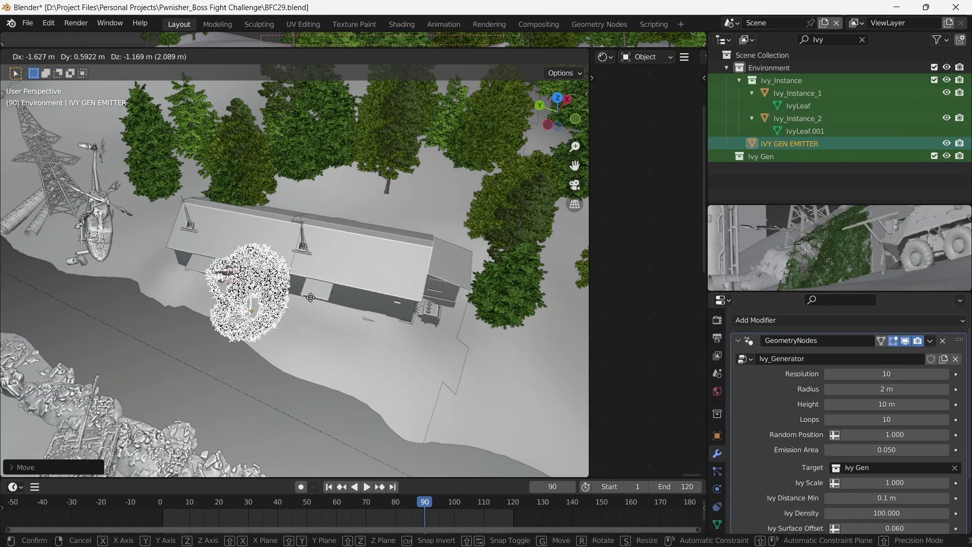
click(269, 266)
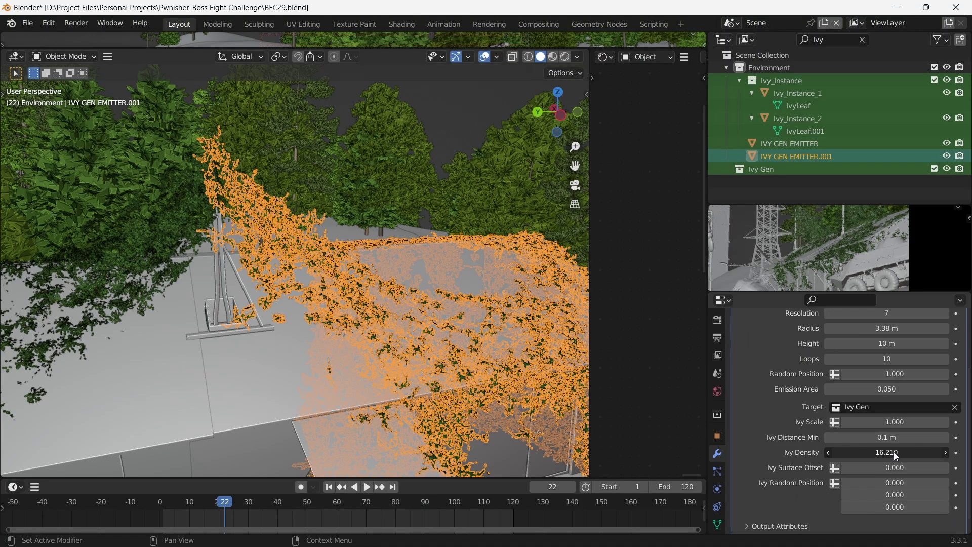
scroll(901, 430, up, 3)
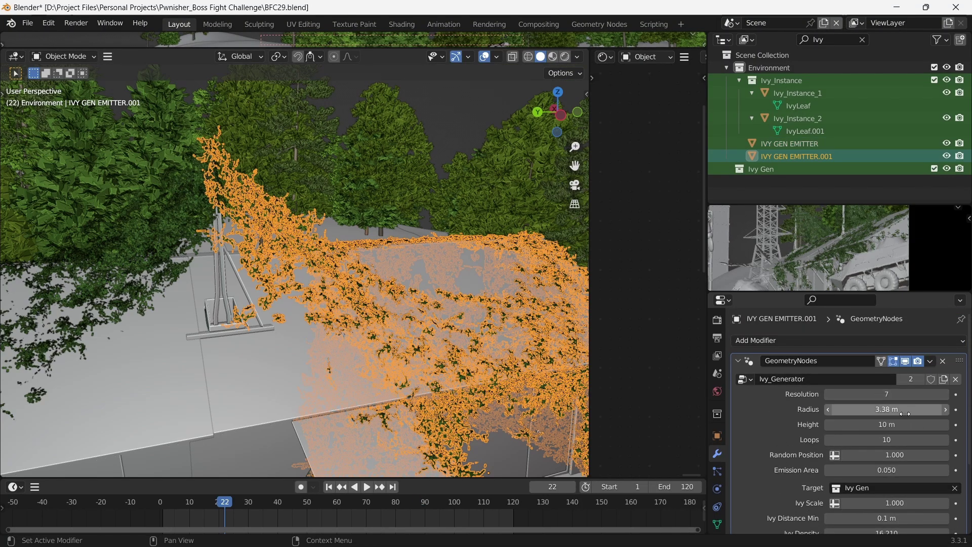
mouse_move(904, 413)
mouse_down()
mouse_move(838, 414)
mouse_move(899, 412)
mouse_up()
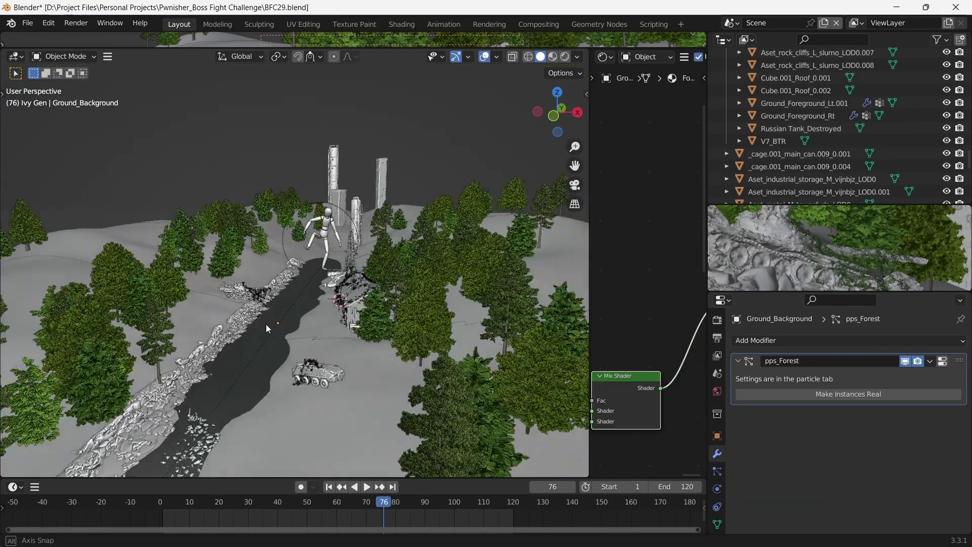
Step: Paint Ground_Foreground_Rt's pps_density.001 weights at 0.070 near the river's edge to scatter the riverbank weeds
middle_drag(266, 324, 181, 264)
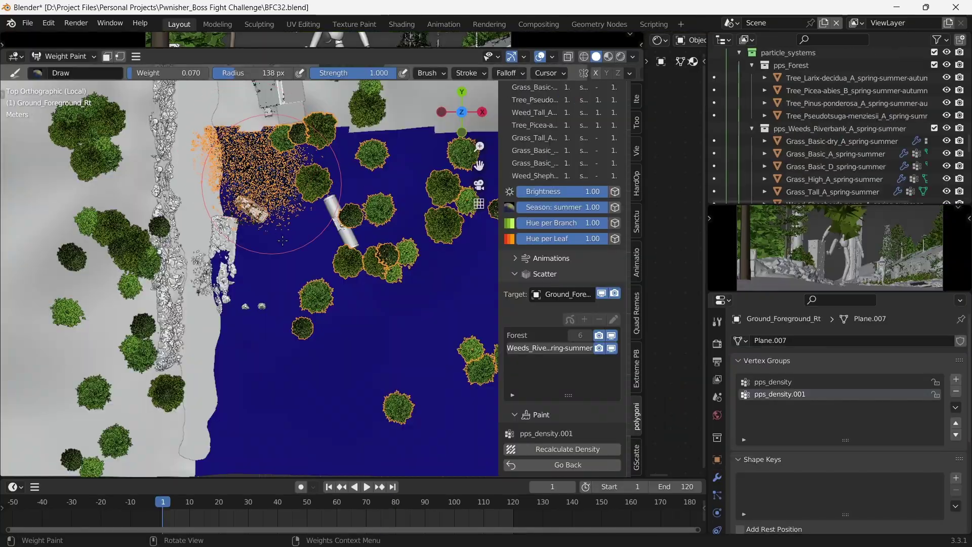
mouse_move(276, 195)
mouse_down()
mouse_move(278, 308)
mouse_move(264, 364)
mouse_up()
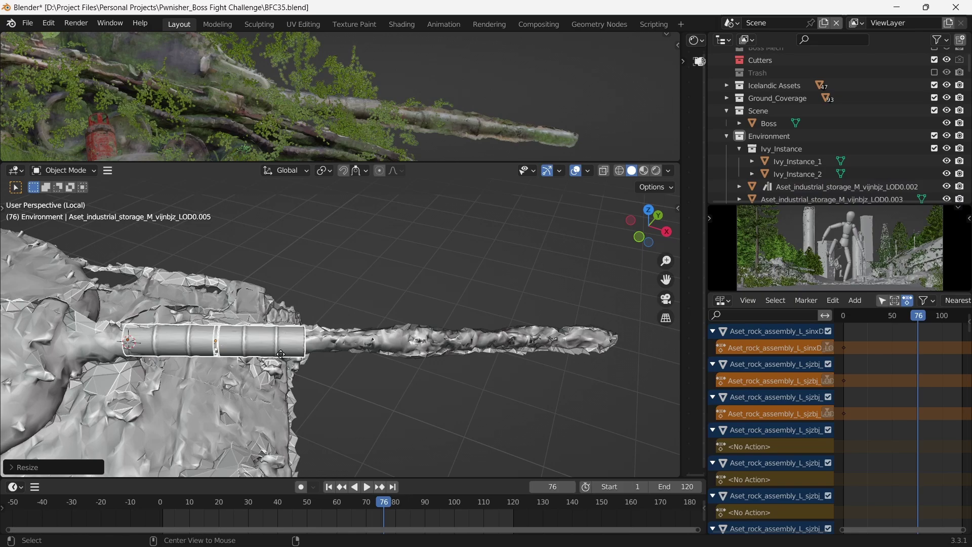
Step: Extend the pipe segments along the tank's gun barrel with linked duplicates, each offset about 1.43 m along local Y
drag(391, 356, 451, 358)
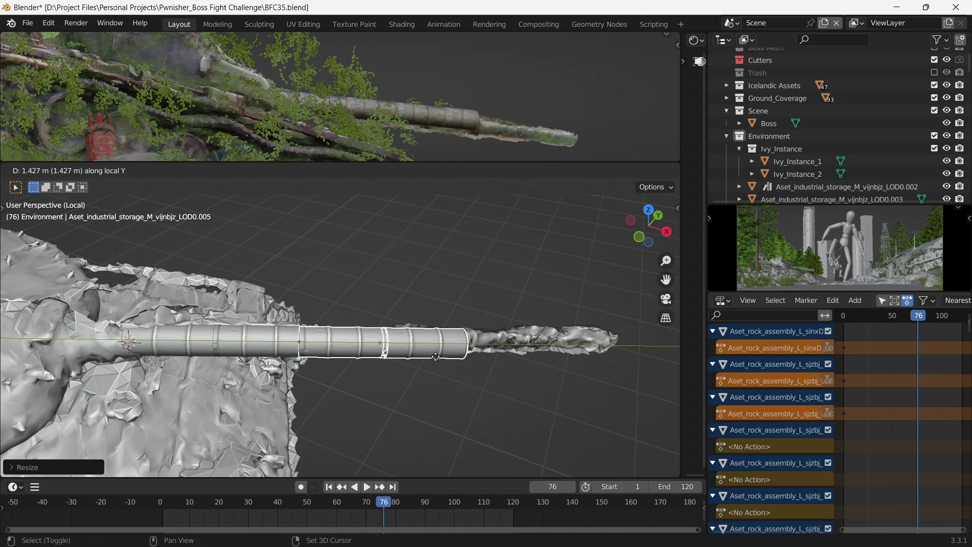
middle_drag(326, 152, 354, 131)
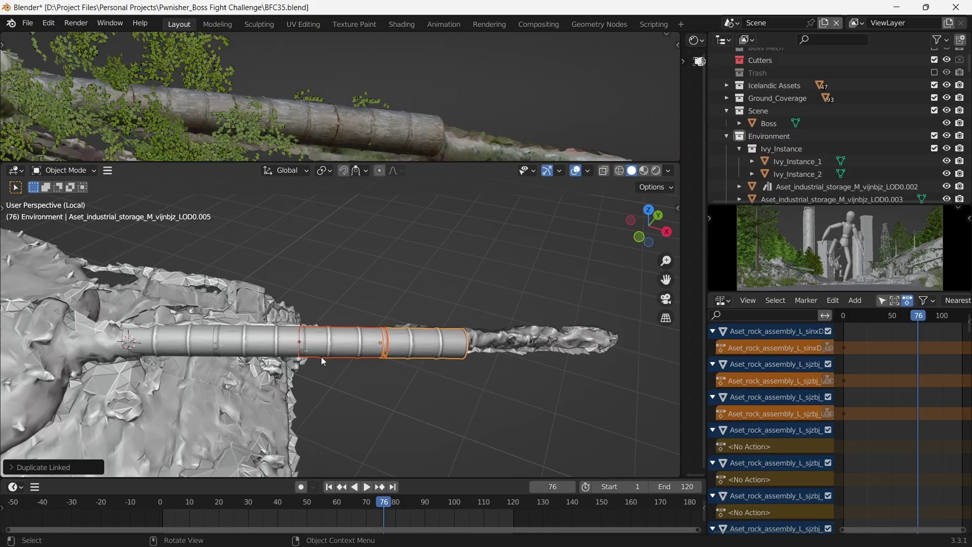
mouse_move(321, 357)
middle_down()
mouse_move(284, 271)
mouse_move(271, 373)
mouse_move(294, 314)
mouse_move(327, 344)
mouse_move(313, 345)
middle_up()
scroll(344, 323, up, 3)
scroll(344, 323, down, 4)
key(alt+d)
key(y)
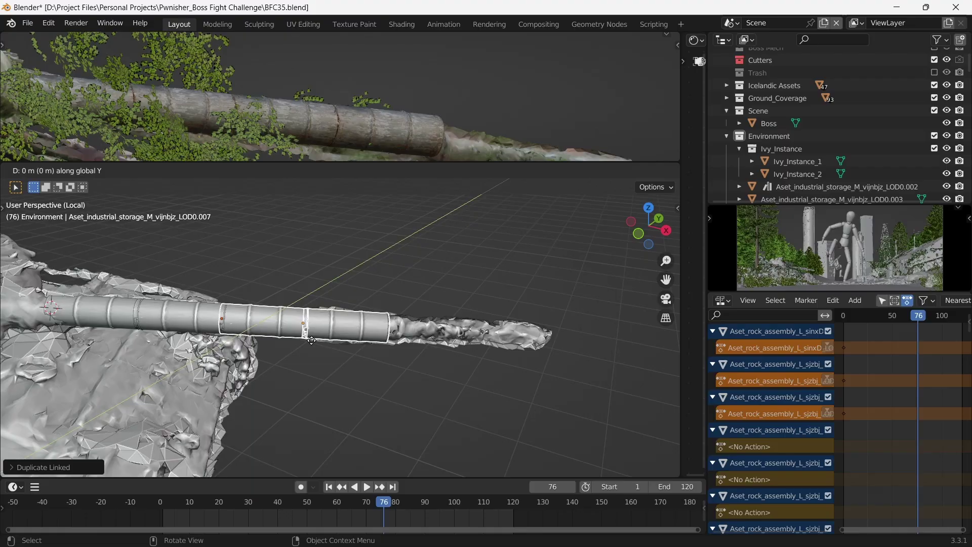
key(y)
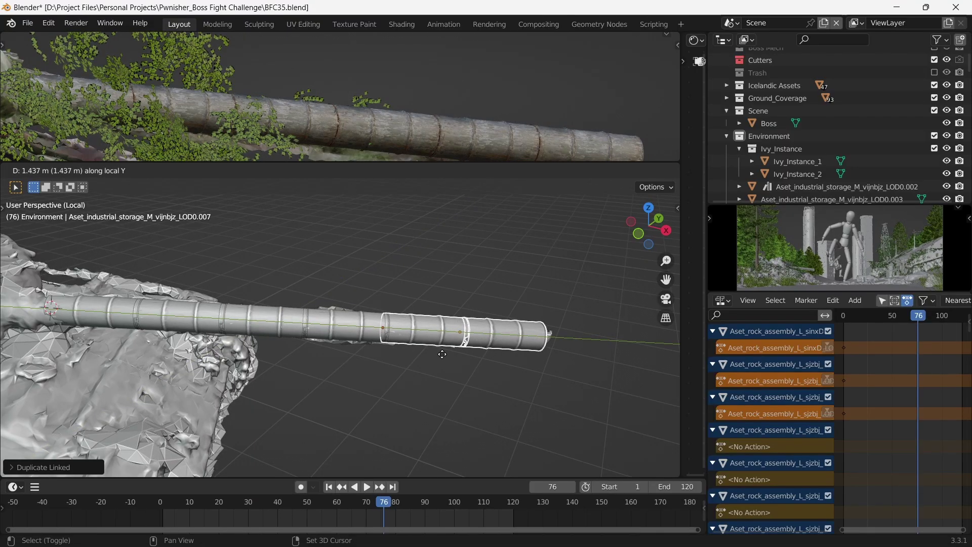
click(442, 354)
Step: Scale up the middle pipe segment, Aset_industrial_storage_M_vijnbjz_LOD0.005, on the gun barrel by about 1.16
middle_drag(436, 328, 364, 350)
click(349, 332)
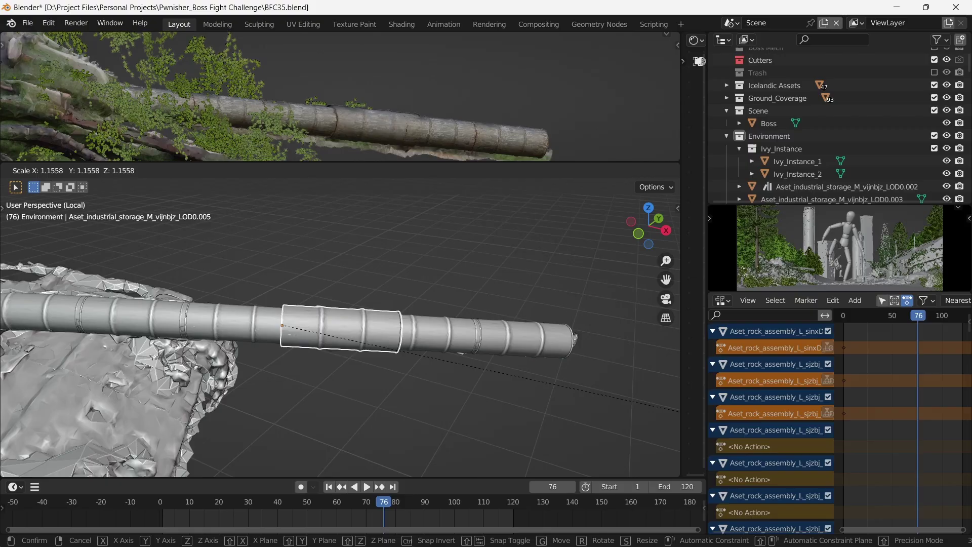
click(95, 415)
scroll(367, 342, up, 4)
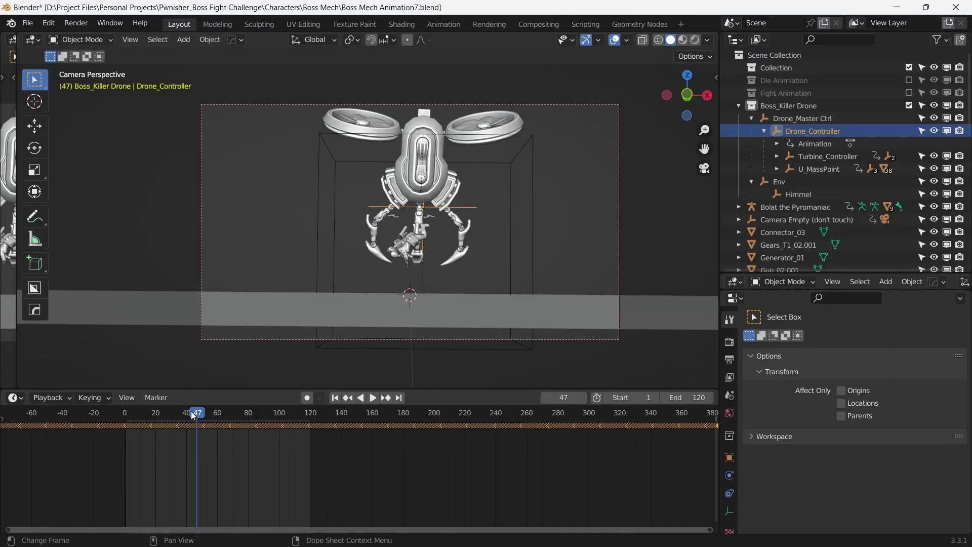
Step: Scrub back and forth through the drone and soldier animation in the camera view to examine the fight's timing
mouse_move(190, 411)
mouse_down()
mouse_move(200, 410)
mouse_move(133, 415)
mouse_move(202, 420)
mouse_up()
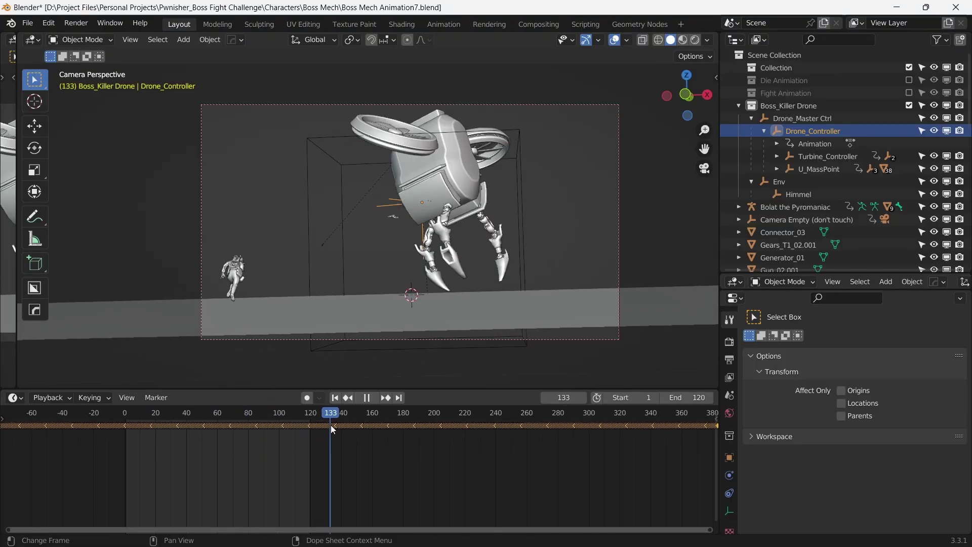
drag(330, 424, 137, 417)
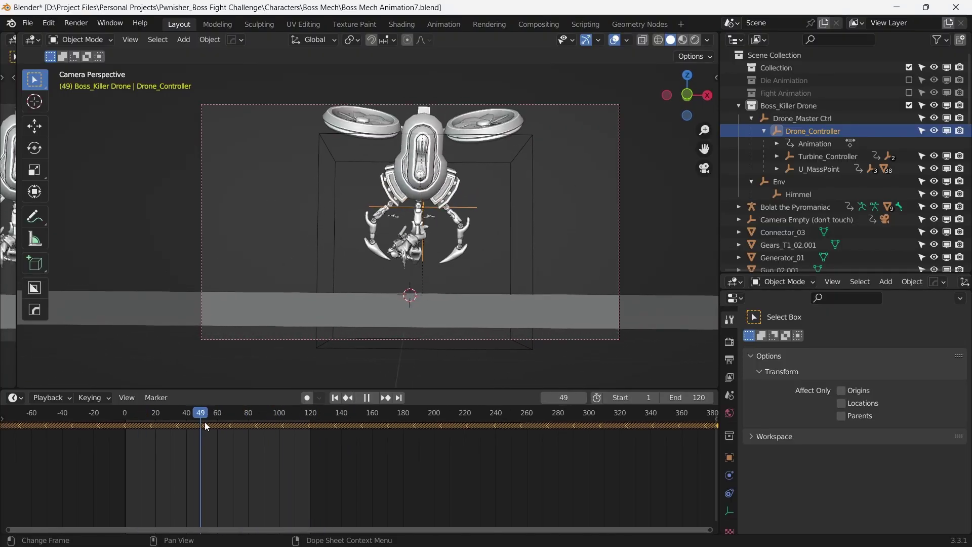
drag(323, 430, 198, 418)
drag(129, 415, 175, 420)
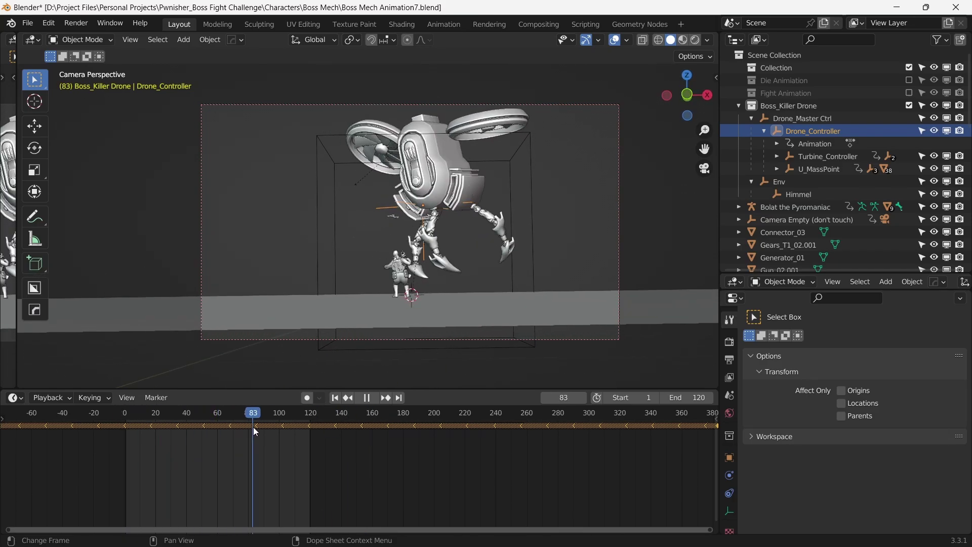
drag(253, 427, 298, 431)
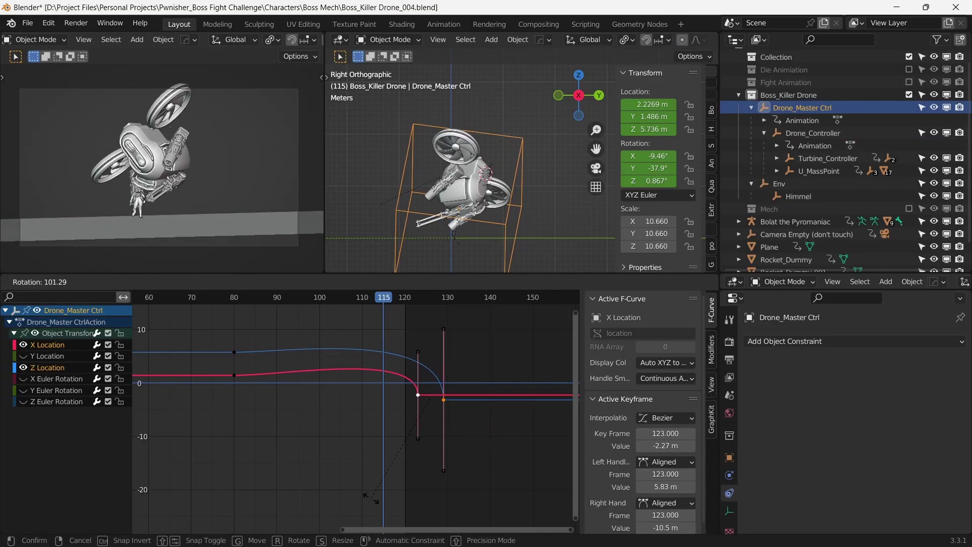
Step: Rotate the F-curve handles of Drone_Master Ctrl's X and Z Location keyframes around frames 123 to 129
click(421, 433)
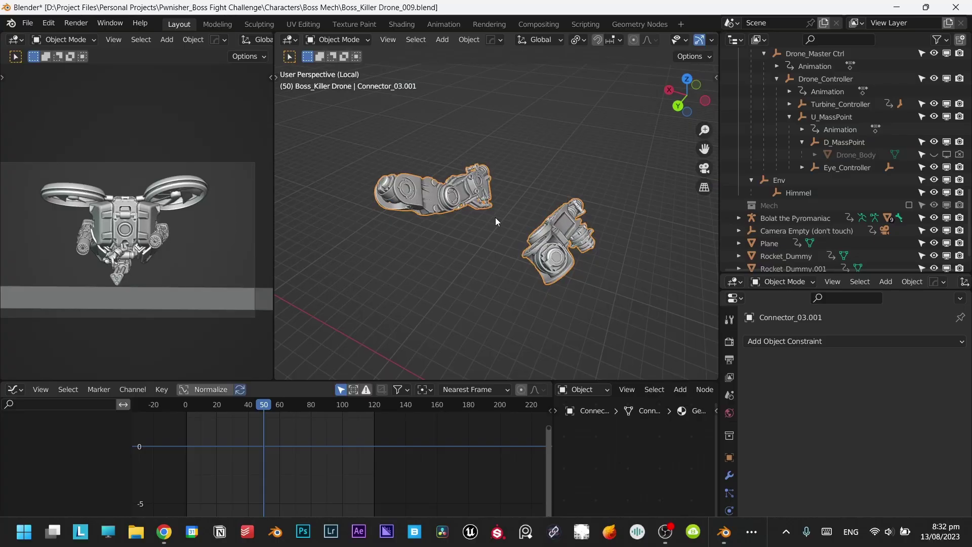
Step: Inspect the drone's connector parts and reposition Gun_02.002 on the front of the drone body
middle_drag(495, 221, 409, 184)
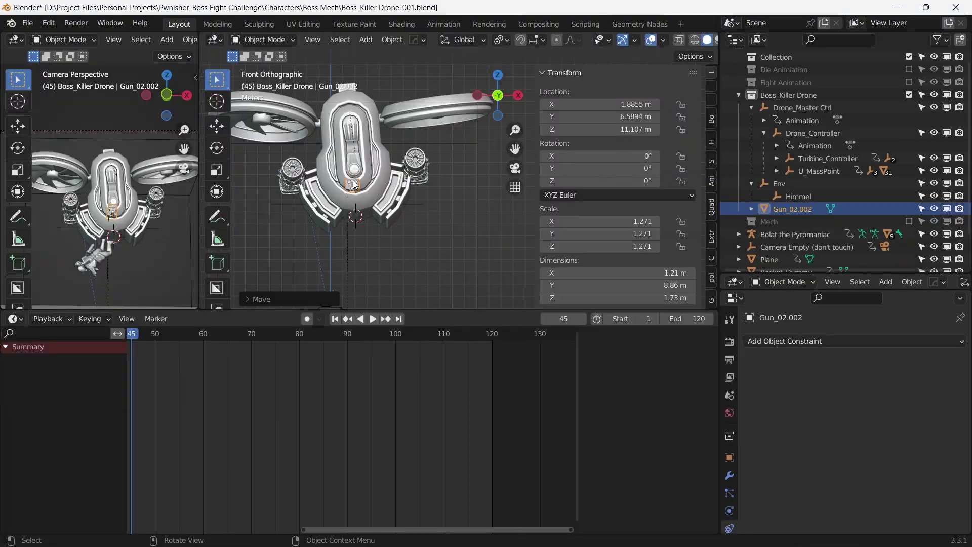
scroll(354, 184, up, 2)
key(g)
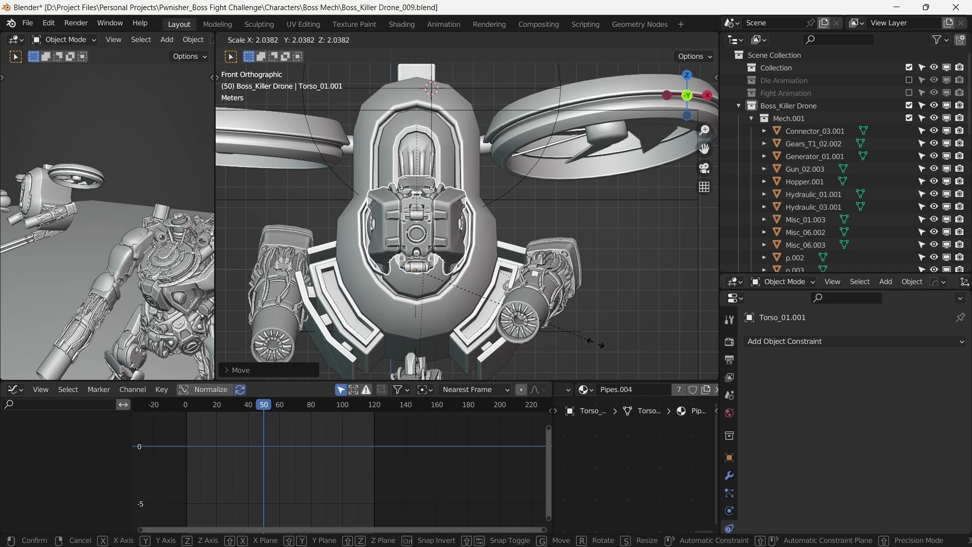
Step: Scale Torso_01.001 about 2.04 times and move it along Z to fit over the front of the drone body
click(451, 289)
key(g)
key(z)
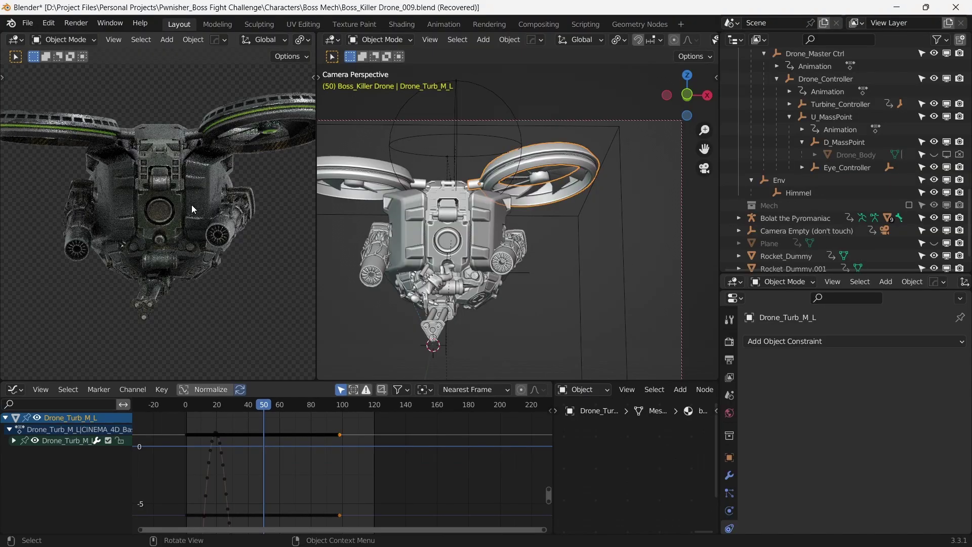
scroll(192, 204, down, 5)
scroll(166, 200, up, 3)
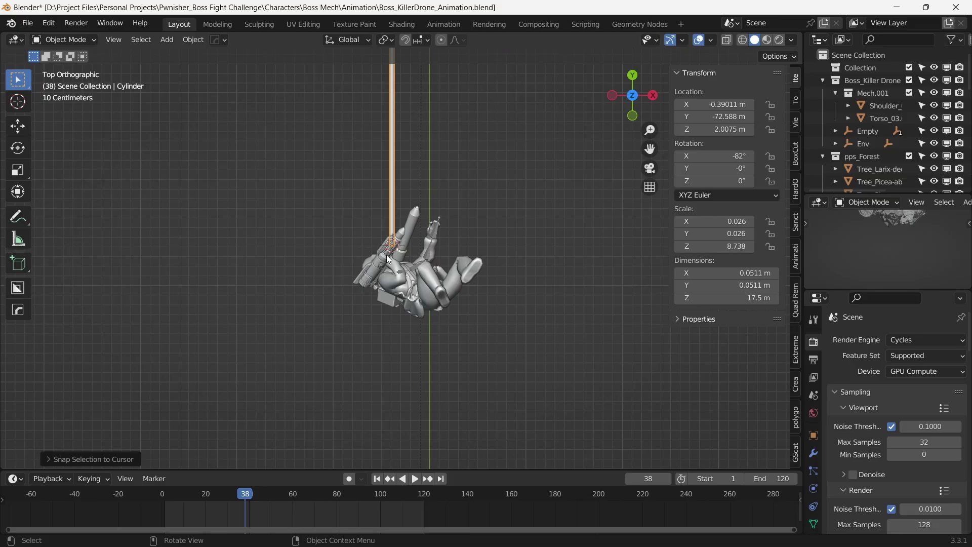
Step: Rotate the thin Cylinder to about -35° around Z in the top view to align it with the launcher
scroll(393, 268, up, 5)
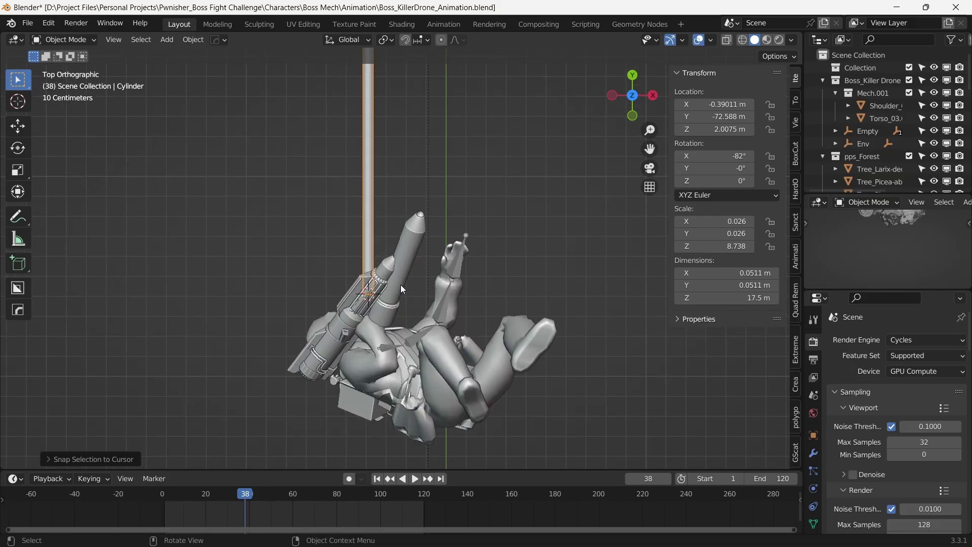
key(r)
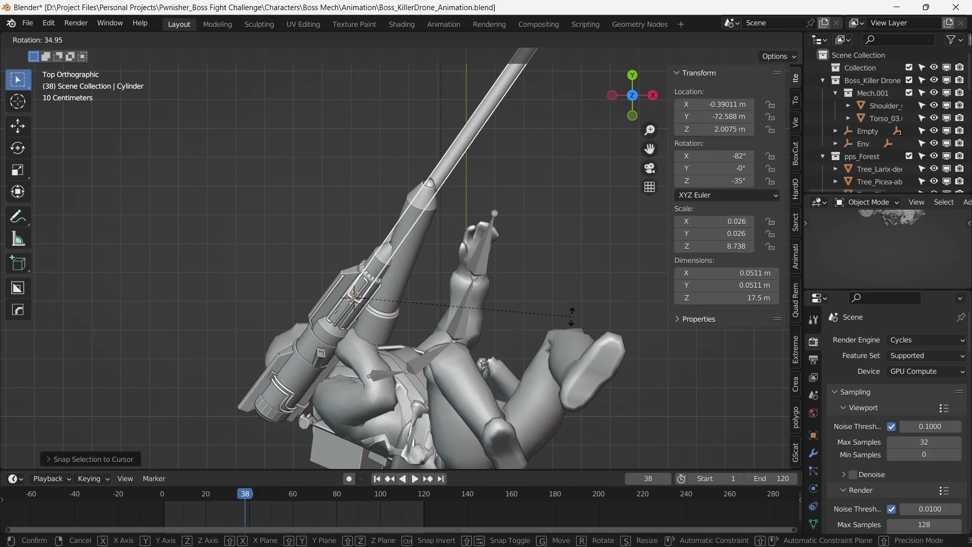
click(572, 316)
key(KP_Divide)
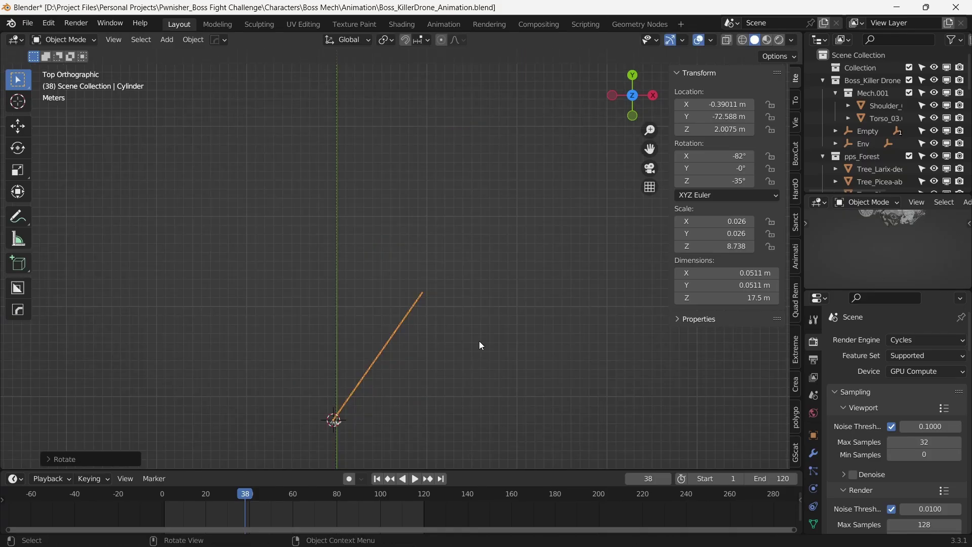
Step: Fine-tune the Cylinder's rotation in the top view and resize it as the rocket's guide line
key(r)
click(423, 259)
key(KP_Divide)
key(s)
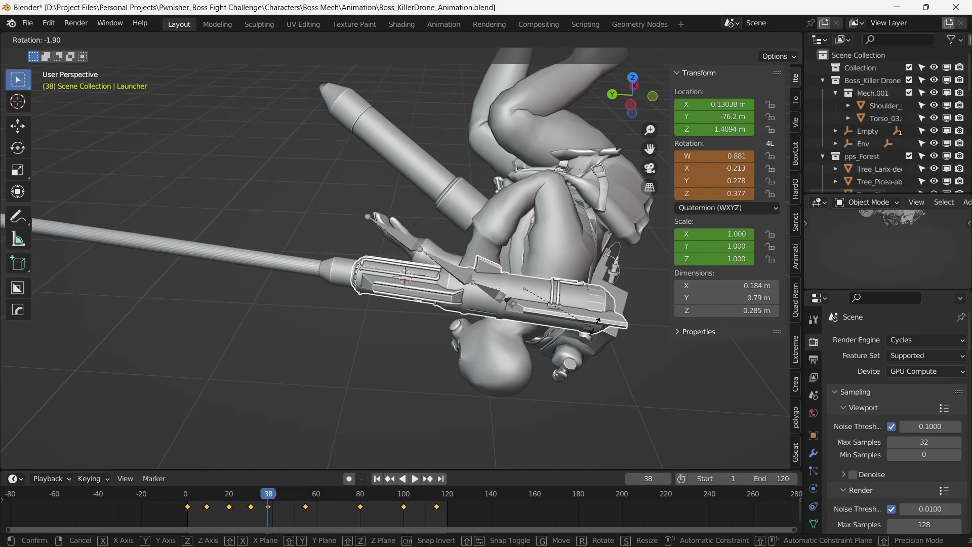
Step: Rotate the Launcher by about -1.9° to match the guide cylinder and check the Nuclear Rocket's flight from frame 46
click(590, 320)
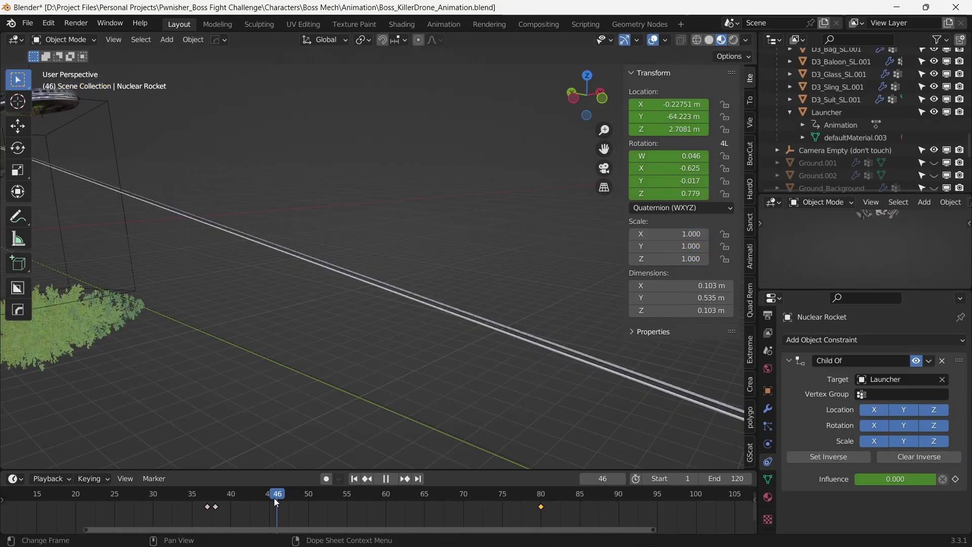
drag(274, 497, 323, 506)
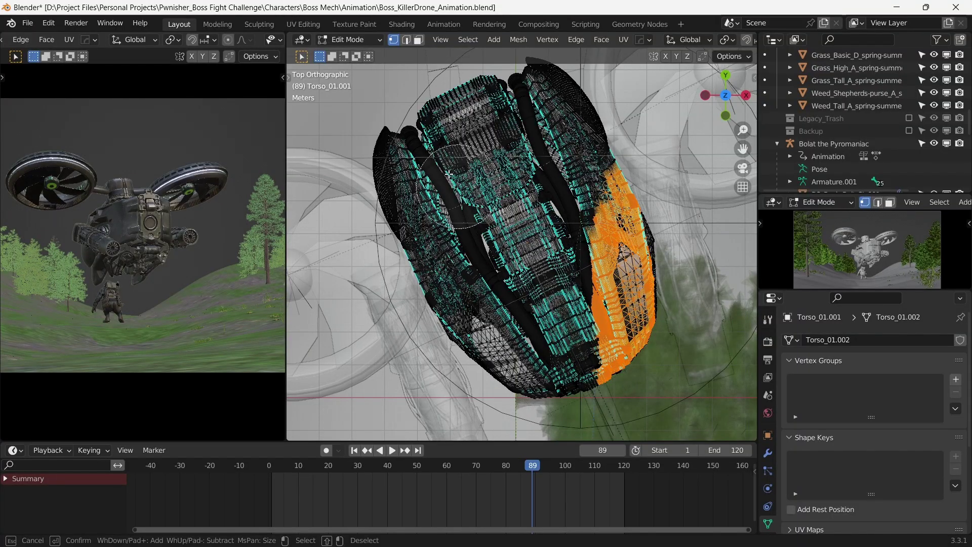
Step: Refine the circle selection of vertices on the Torso_01.001 mesh in the top view
middle_drag(536, 283, 511, 217)
scroll(506, 209, down, 4)
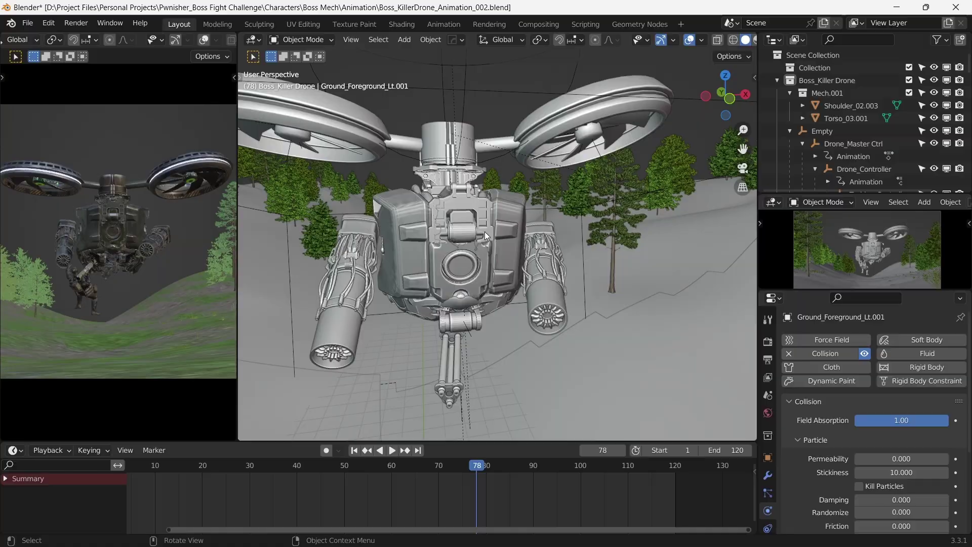
Step: Play the drone animation from frame 78 and preview the Drone Head Smoke simulation in EmberGen
click(485, 232)
key(space)
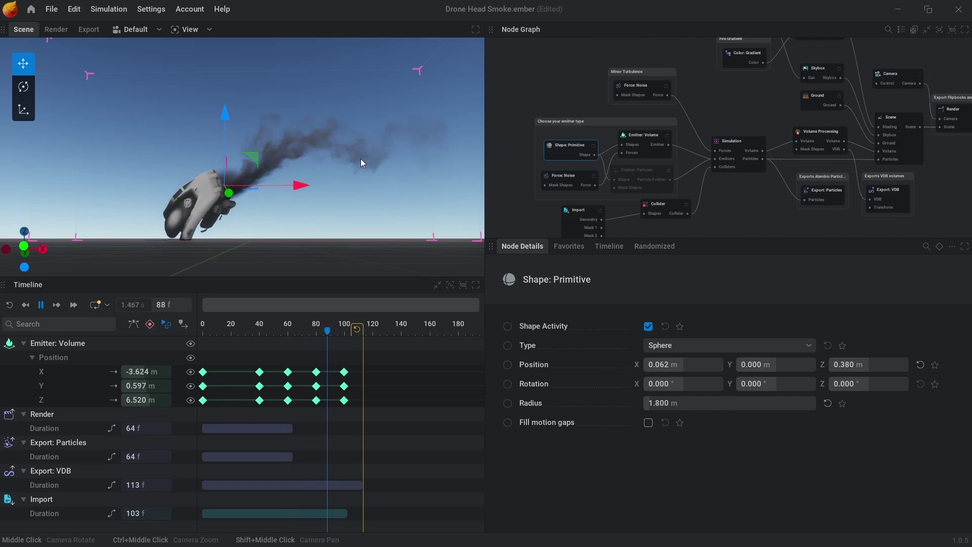
key(ctrl+space)
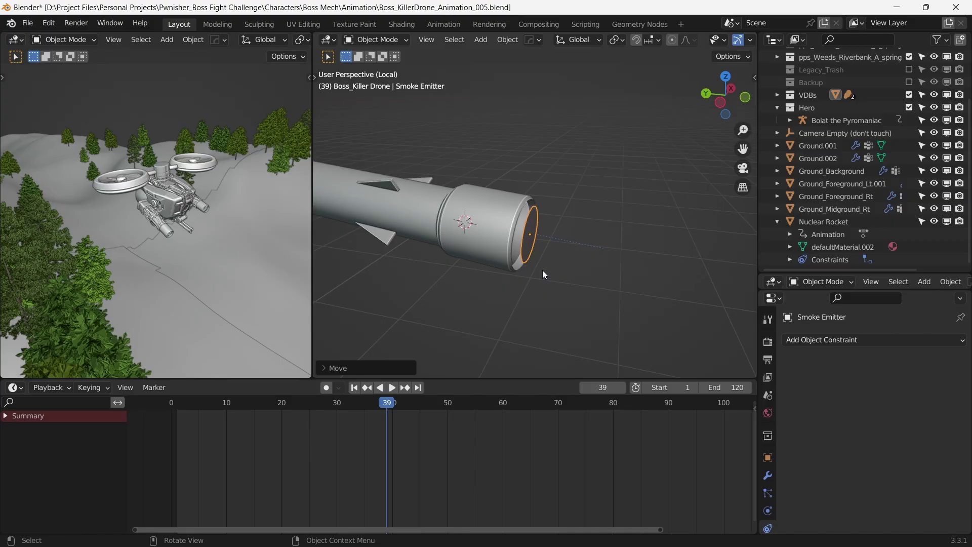
Step: Move the Smoke Emitter about 0.008 m along Y so it sits inside the rocket's rear nozzle
key(g)
key(y)
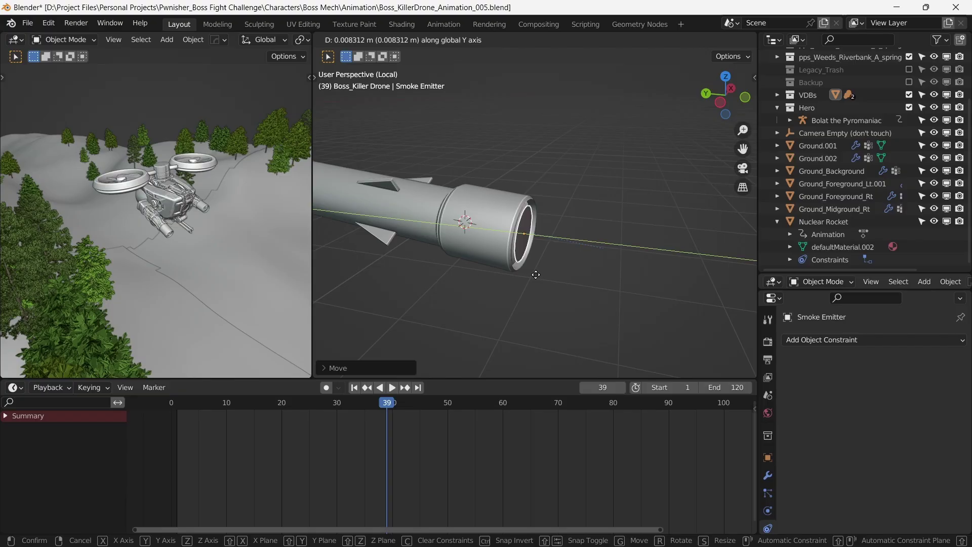
click(536, 275)
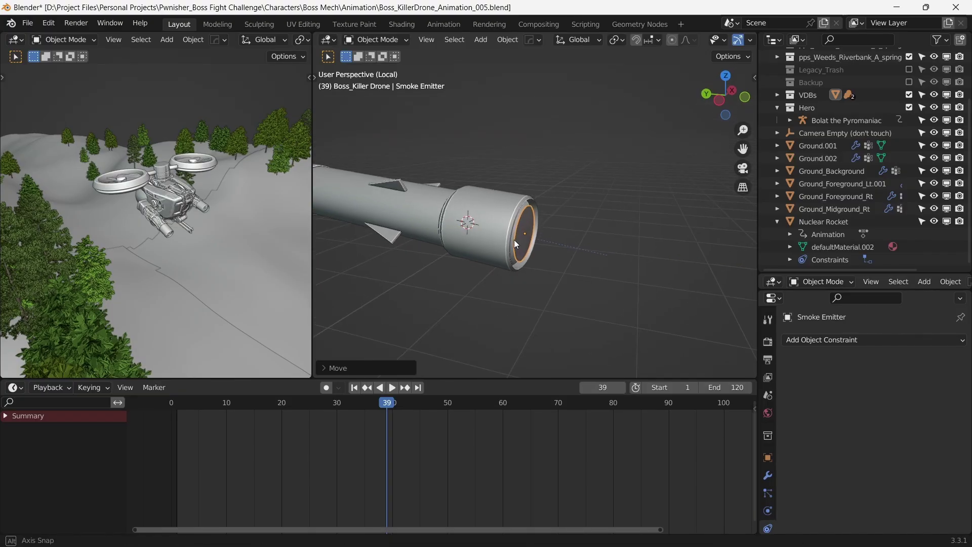
middle_drag(515, 239, 618, 282)
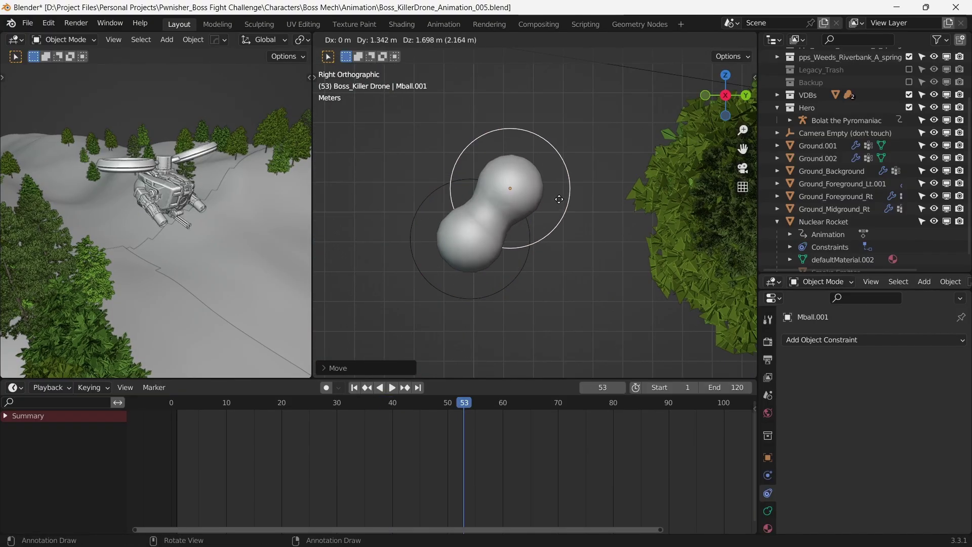
Step: Place Mball.001 against the first metaball in the side view and adjust the Displace strength on Mball.004
middle_drag(559, 198, 534, 237)
click(534, 238)
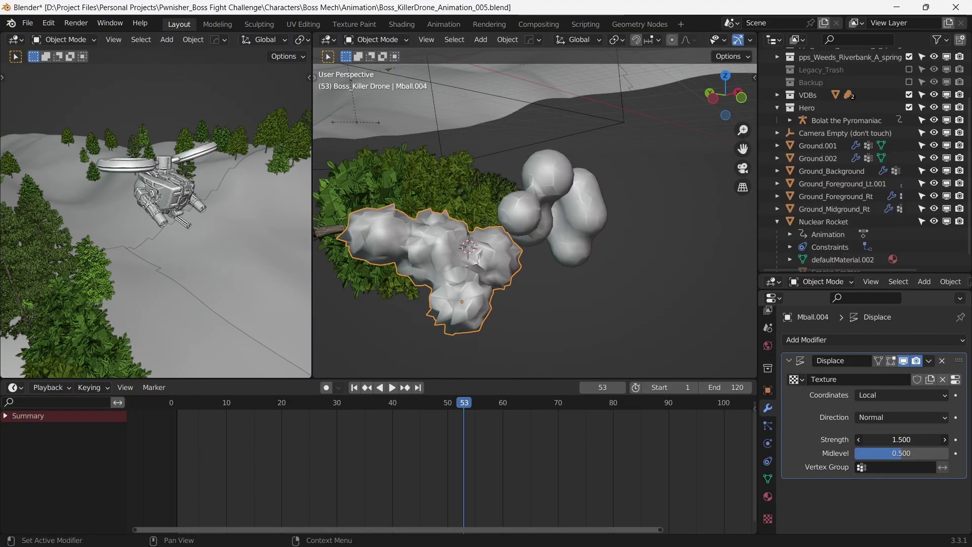
drag(901, 440, 886, 439)
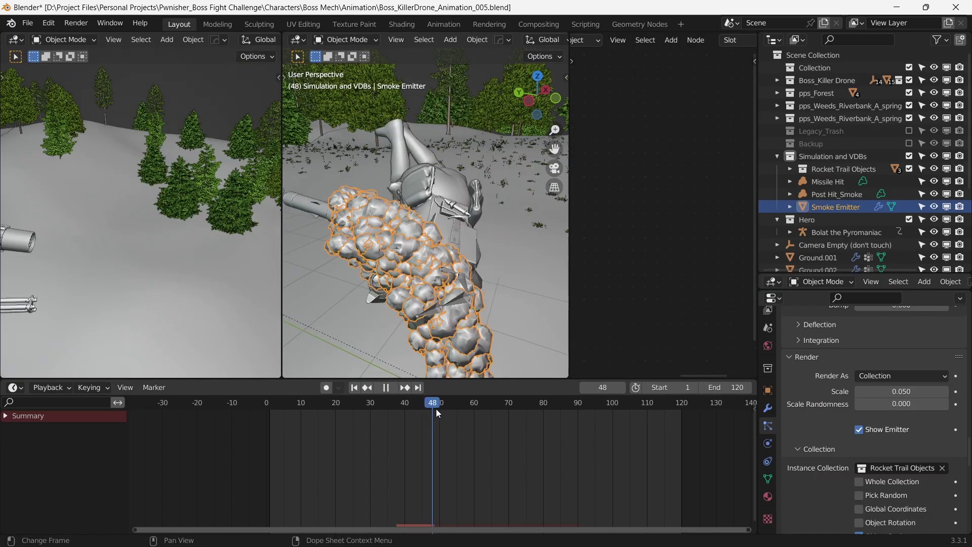
Step: Check the Smoke Emitter's Rocket Trail Objects particles in playback around frame 48
key(space)
scroll(490, 297, down, 4)
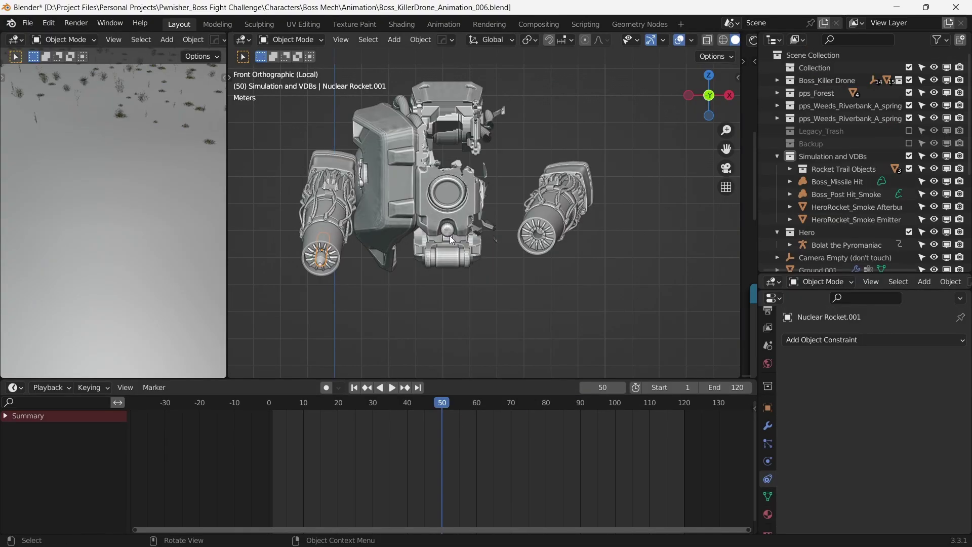
Step: Duplicate Nuclear Rocket.001 and place the copy in the drone's other launcher, about 7.96 m along X and 0.62 m up
key(shift+d)
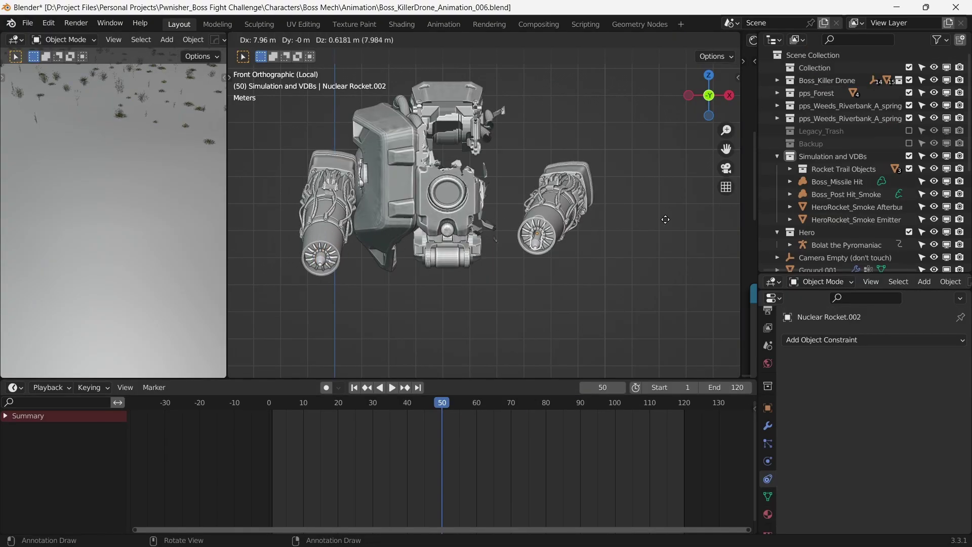
click(665, 219)
key(KP_Decimal)
key(KP_7)
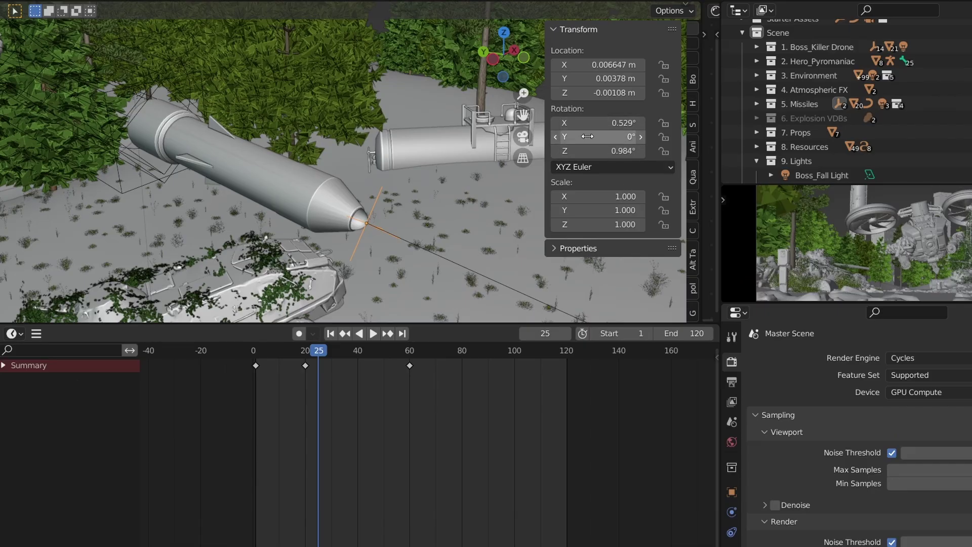
Step: Set the Y rotation of the empty at the rocket's nose to 0° and insert a single keyframe for it at frame 25
mouse_move(597, 137)
mouse_down()
mouse_move(638, 137)
mouse_move(595, 136)
mouse_up()
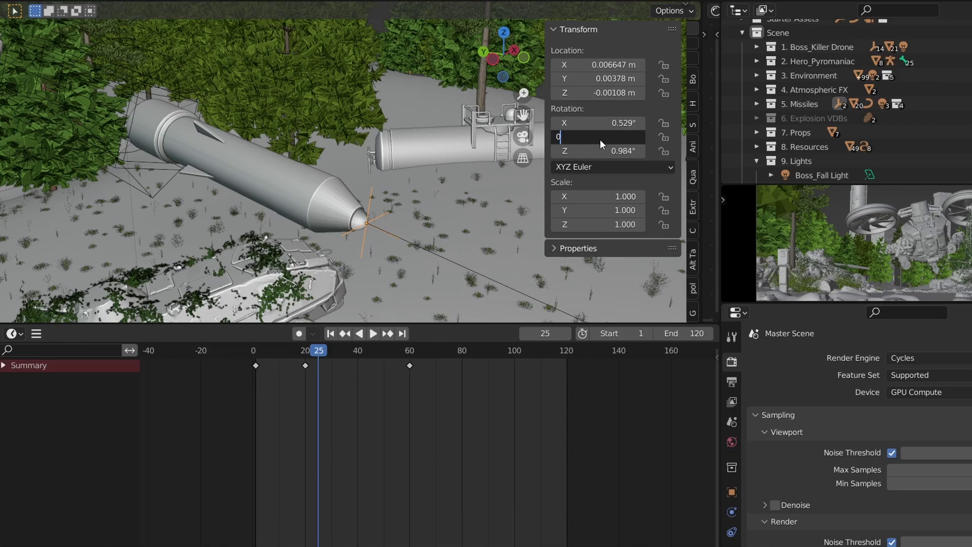
key(Return)
right_click(600, 139)
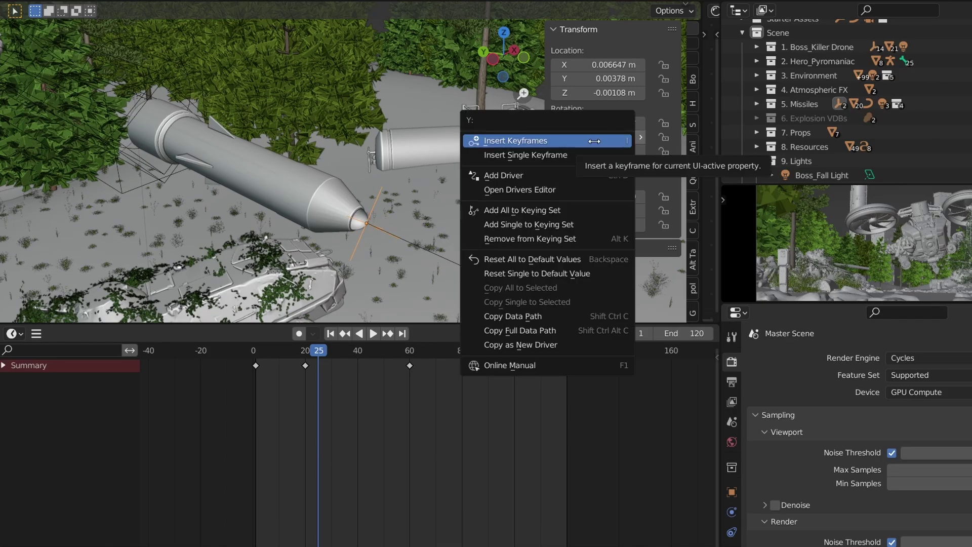
click(588, 153)
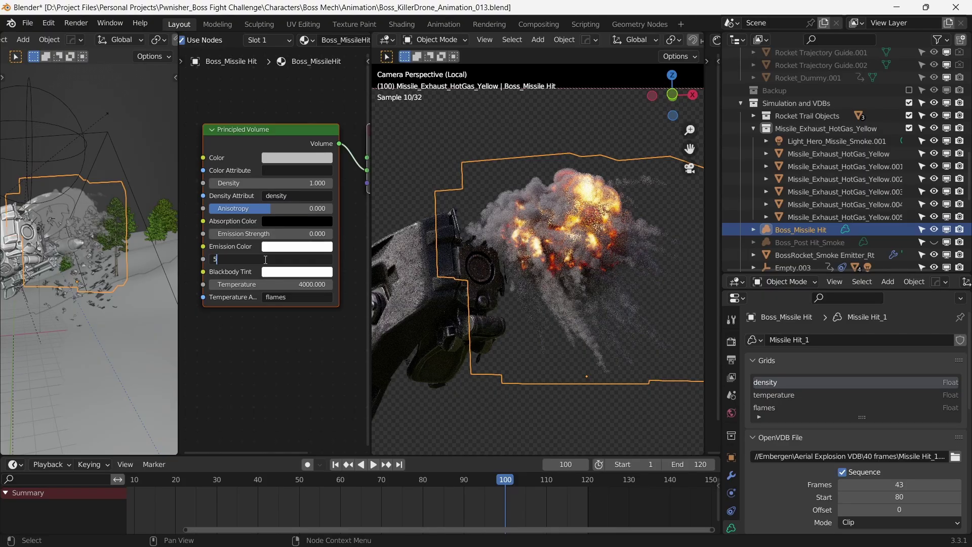
Step: Set the Boss_Missile Hit volume shader's Blackbody Intensity to 5 and its Temperature to 5000
key(Return)
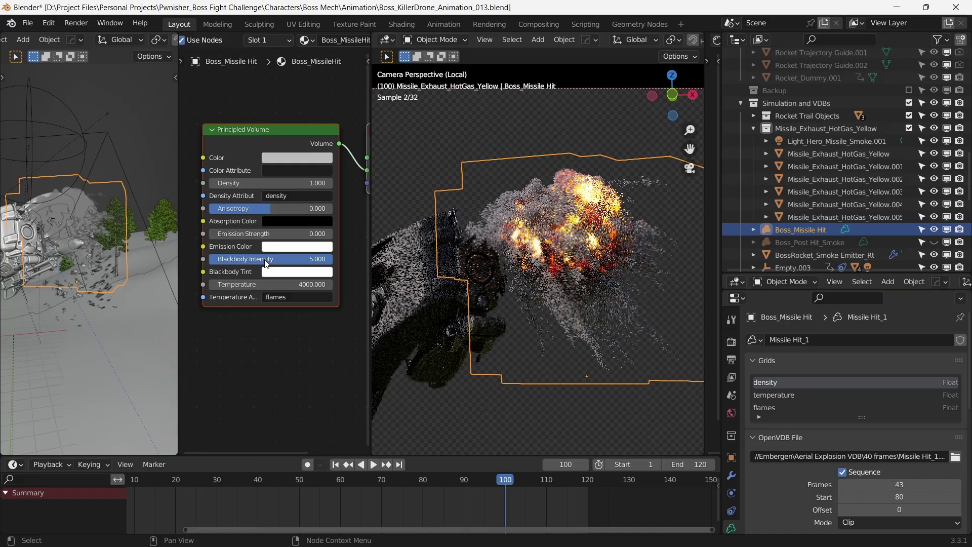
double_click(260, 285)
text(5000)
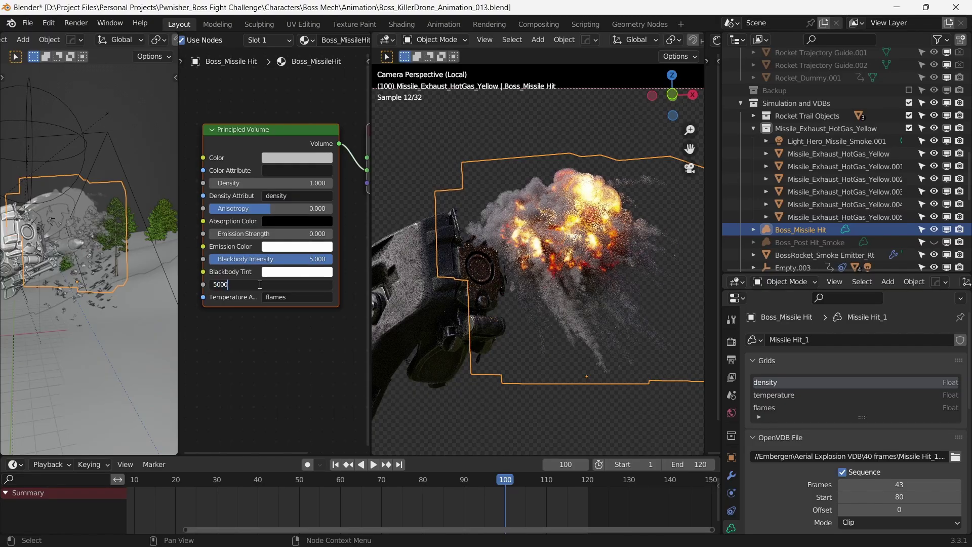
key(Return)
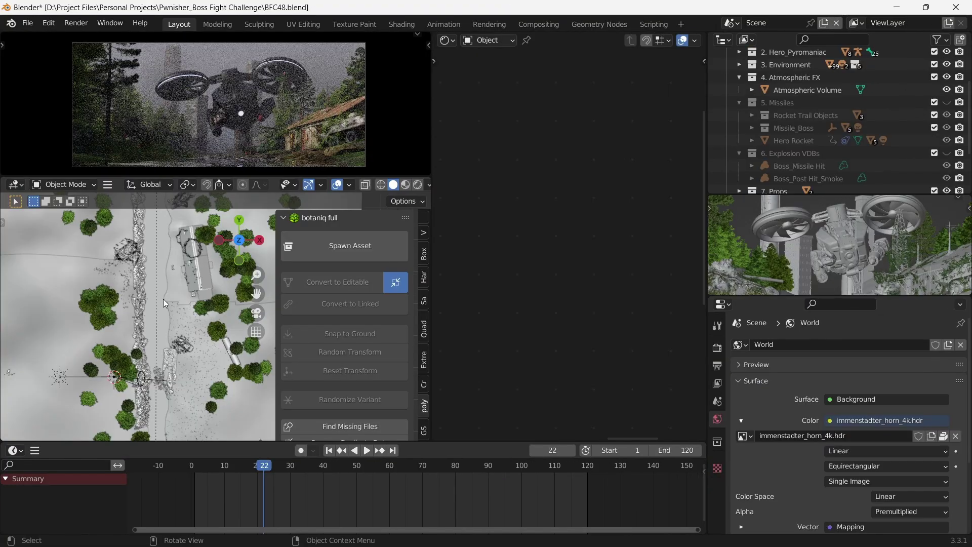
Step: Tint the Atmospheric Volume's Principled Volume color blue with hue 0.6 and saturation 0.2, and fine-tune the saturation
scroll(165, 304, down, 4)
middle_drag(165, 303, 220, 276)
click(224, 284)
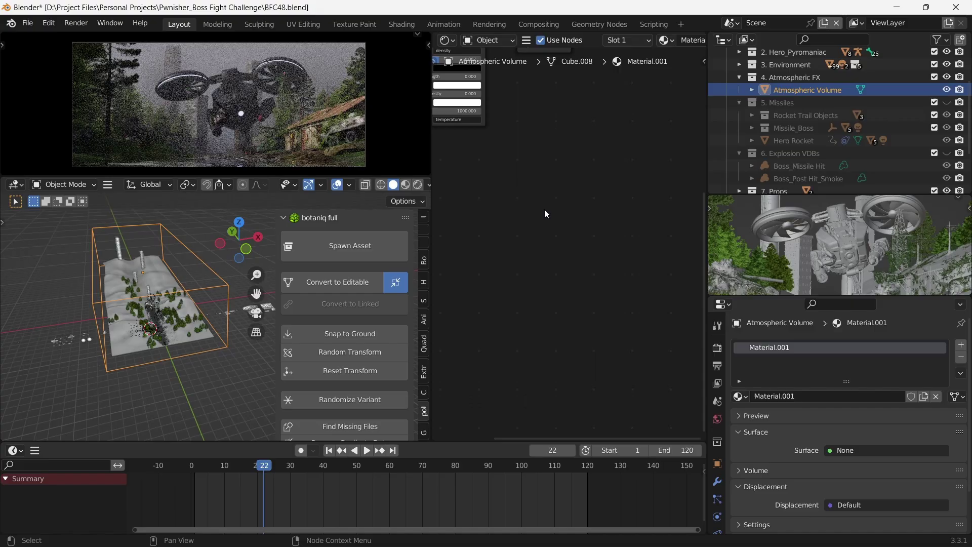
key(Home)
scroll(554, 192, up, 4)
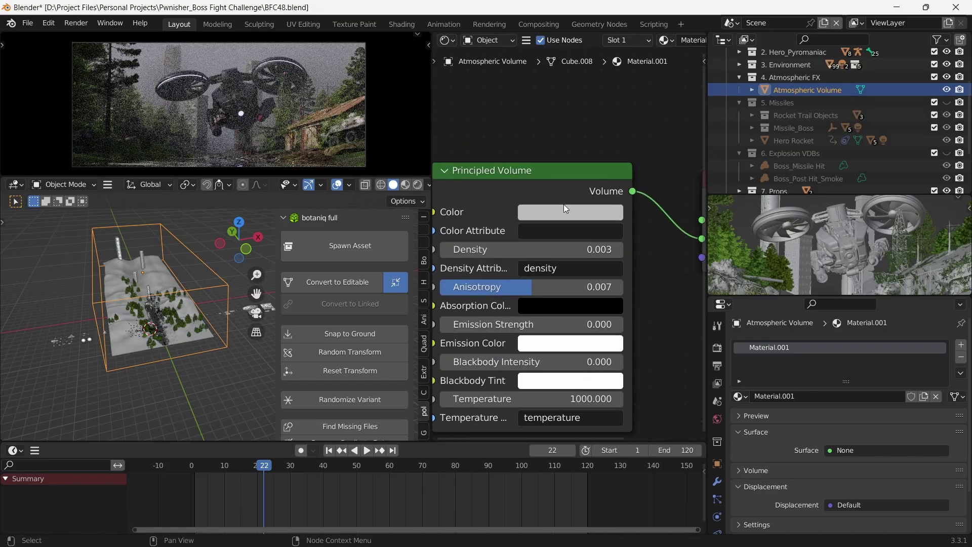
click(566, 208)
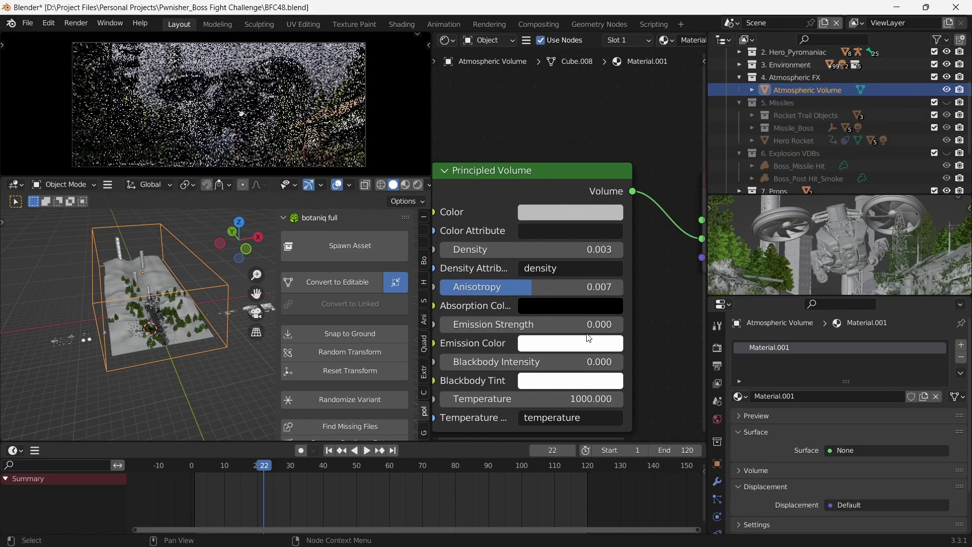
click(566, 211)
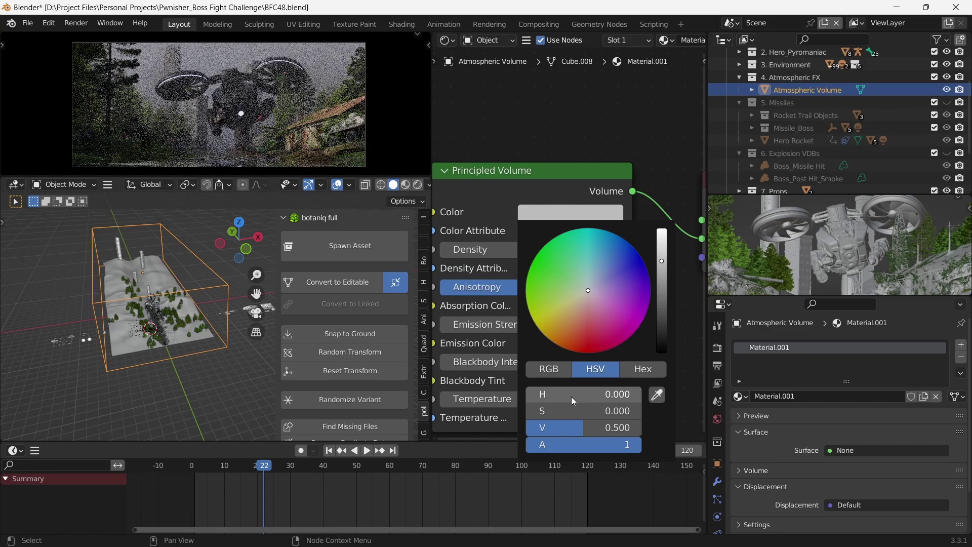
click(560, 412)
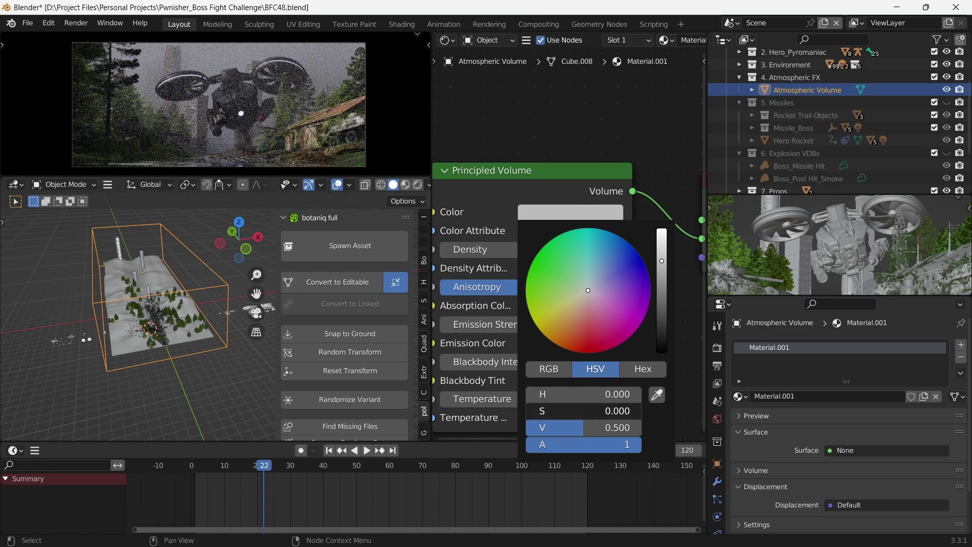
drag(560, 412, 594, 394)
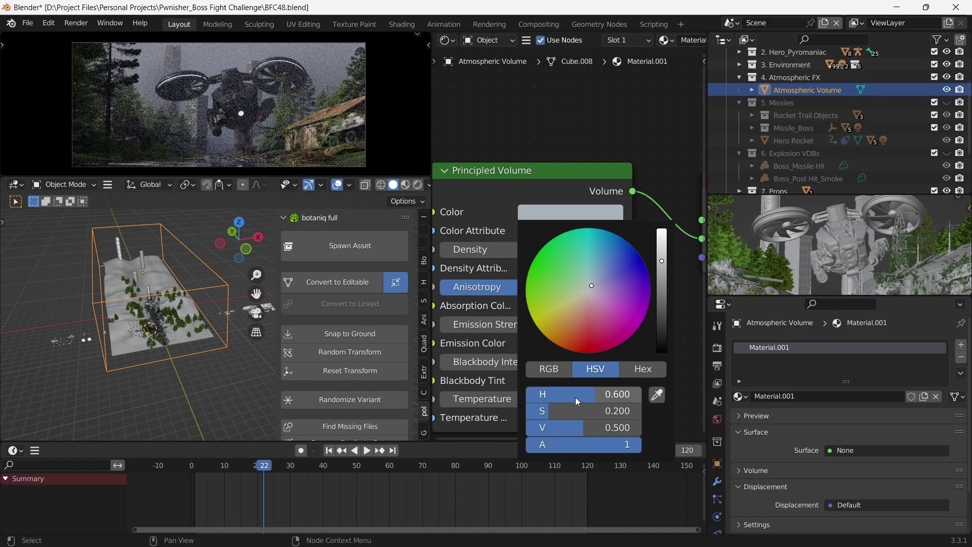
drag(582, 411, 597, 410)
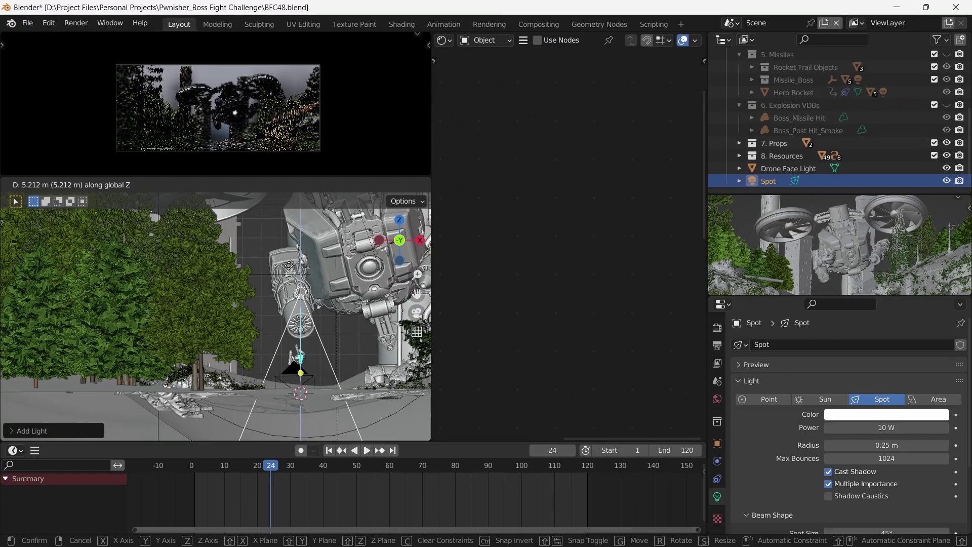
Step: Raise the new Spot light about 5.2 m along global Z and place the 2000 W spotlight beside the trees on the rocky riverbank
middle_drag(299, 316, 286, 327)
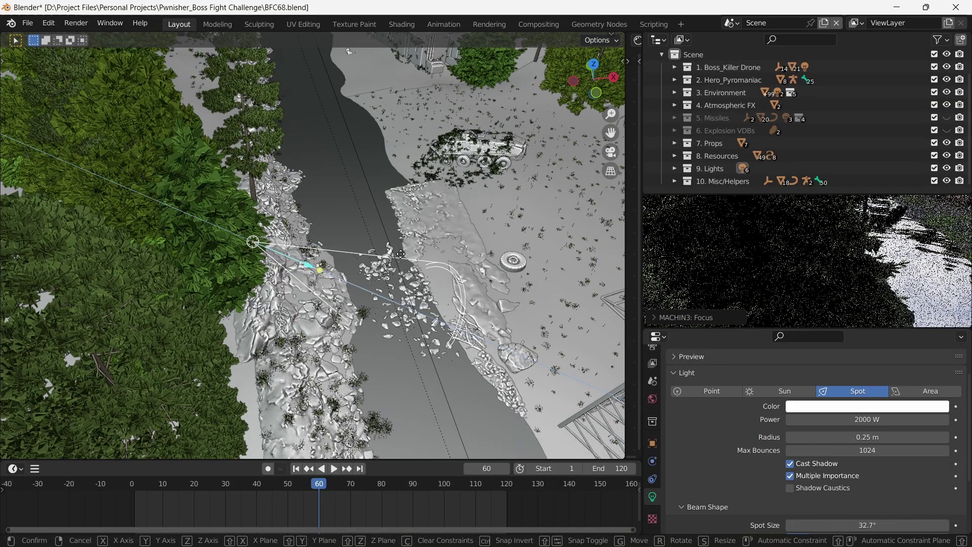
click(310, 262)
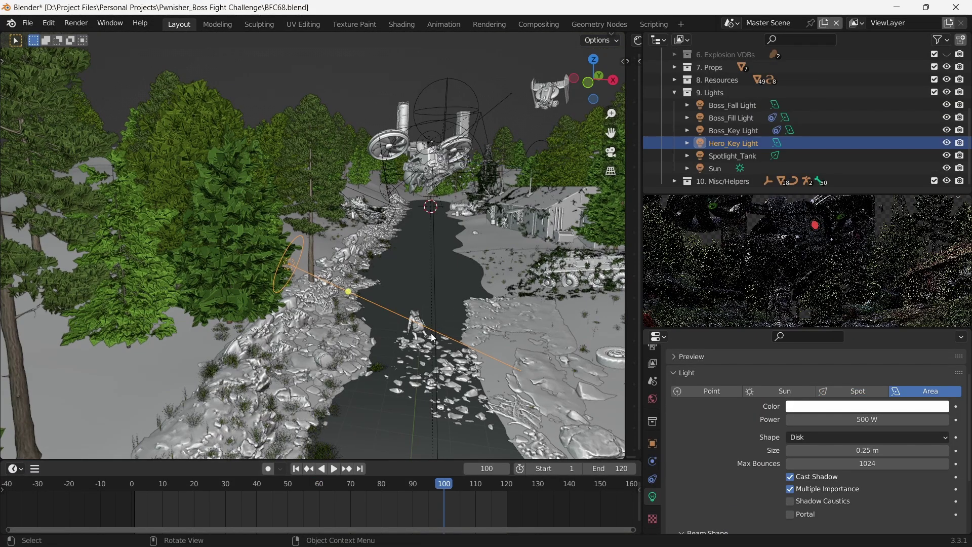
middle_drag(414, 344, 659, 348)
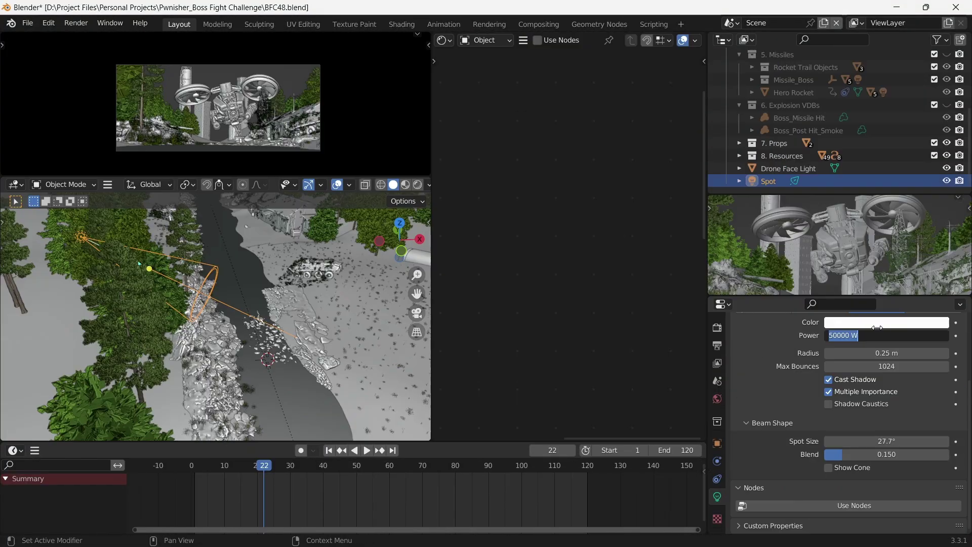
Step: Examine the spot lighting on the drone and its surroundings in the rendered preview and through the camera
key(Escape)
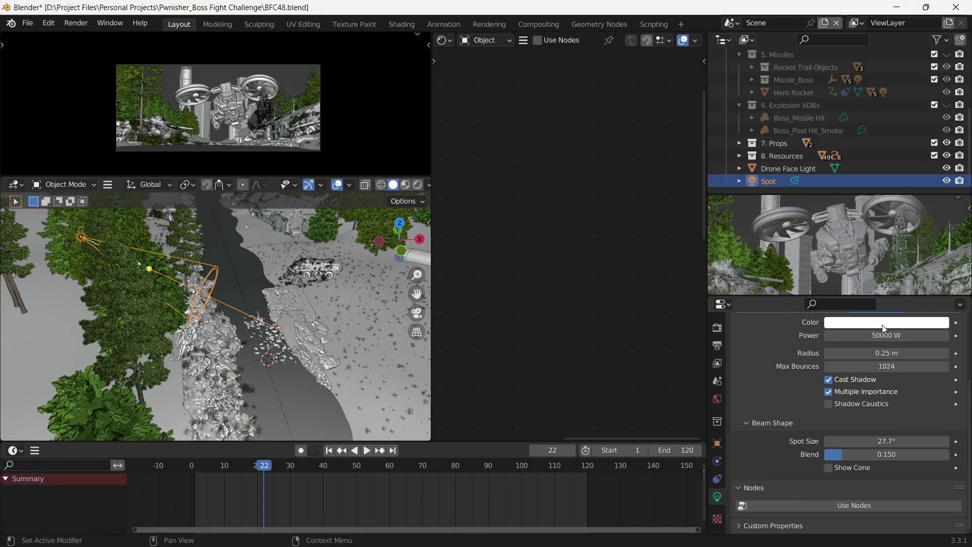
scroll(250, 131, up, 5)
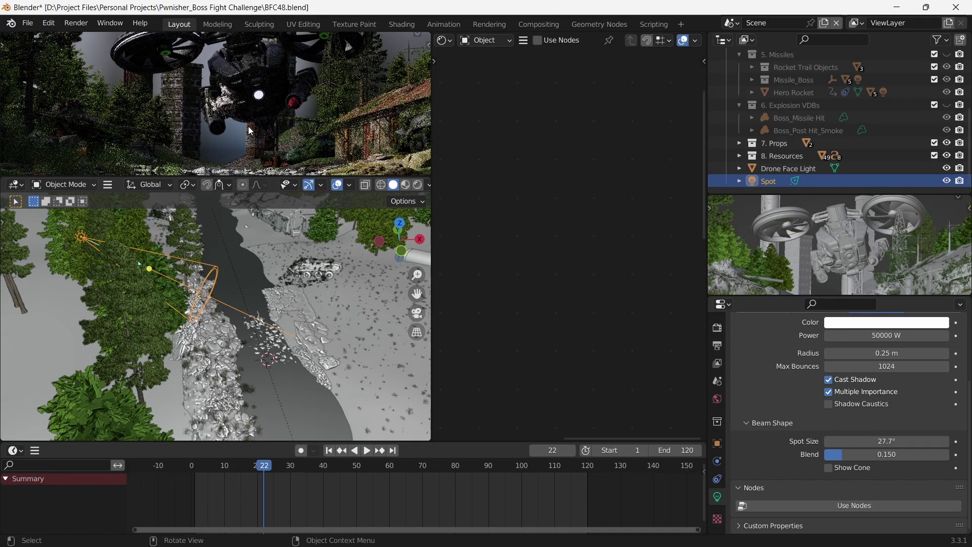
scroll(226, 100, down, 5)
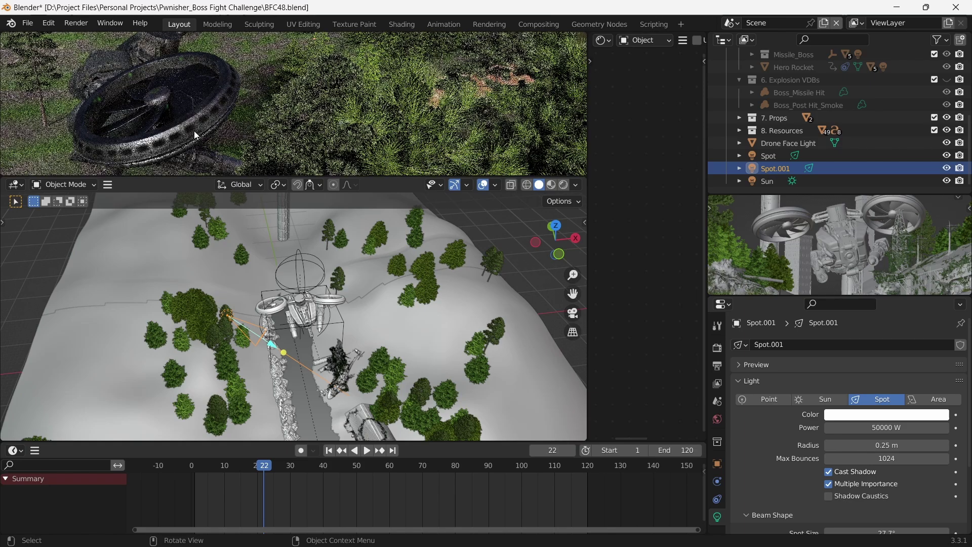
key(KP_0)
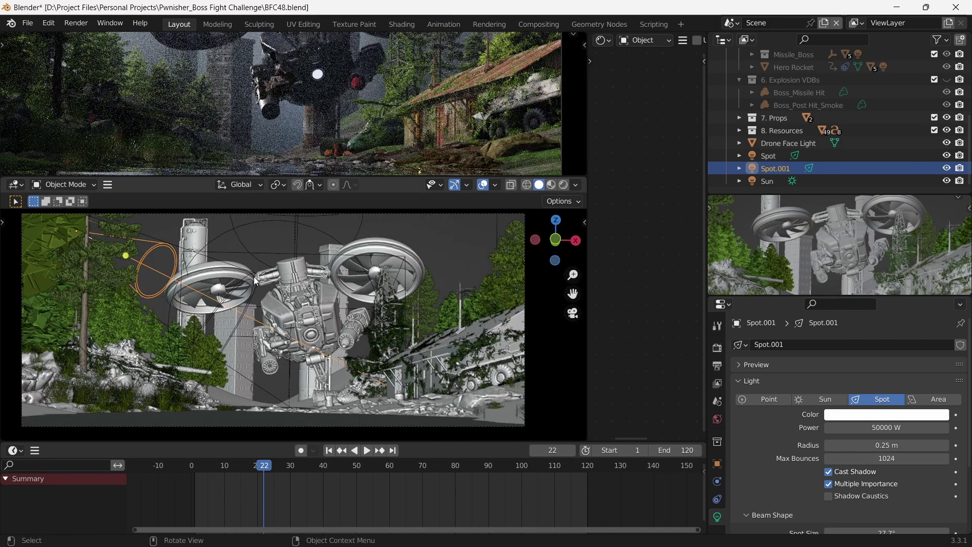
key(KP_0)
key(Home)
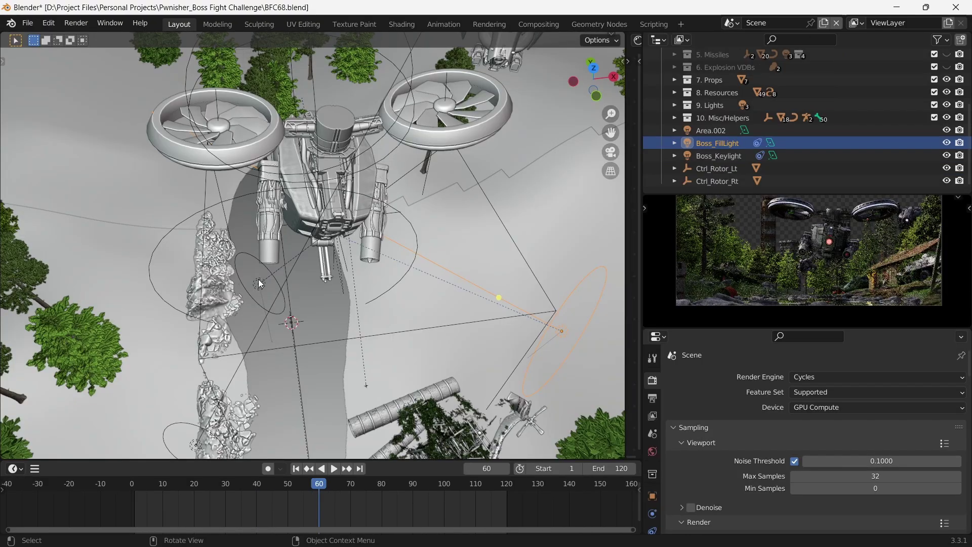
Step: Rename the Area.002 light beside the rocky riverbank as Boss_Fall Light
click(237, 324)
key(KP_Decimal)
click(239, 326)
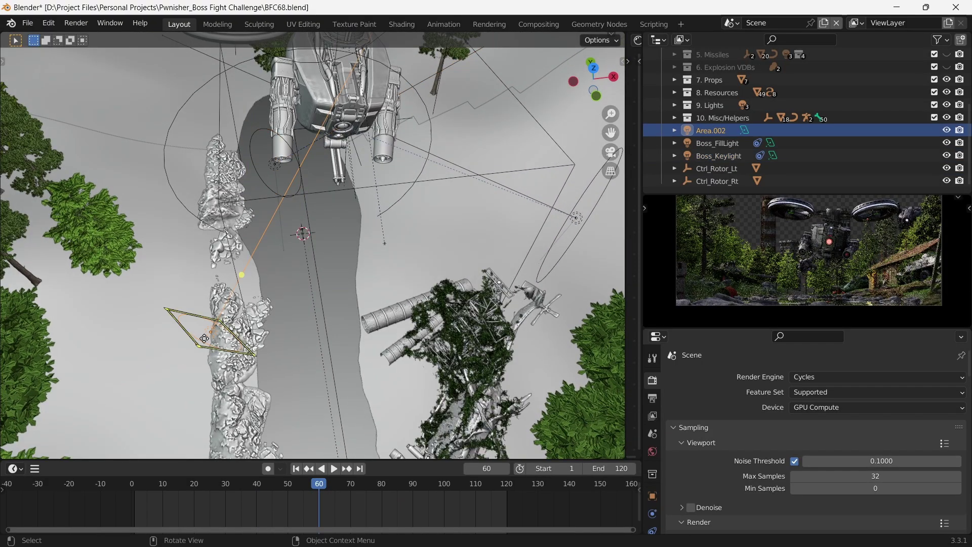
key(KP_Decimal)
key(F2)
text(Boss_)
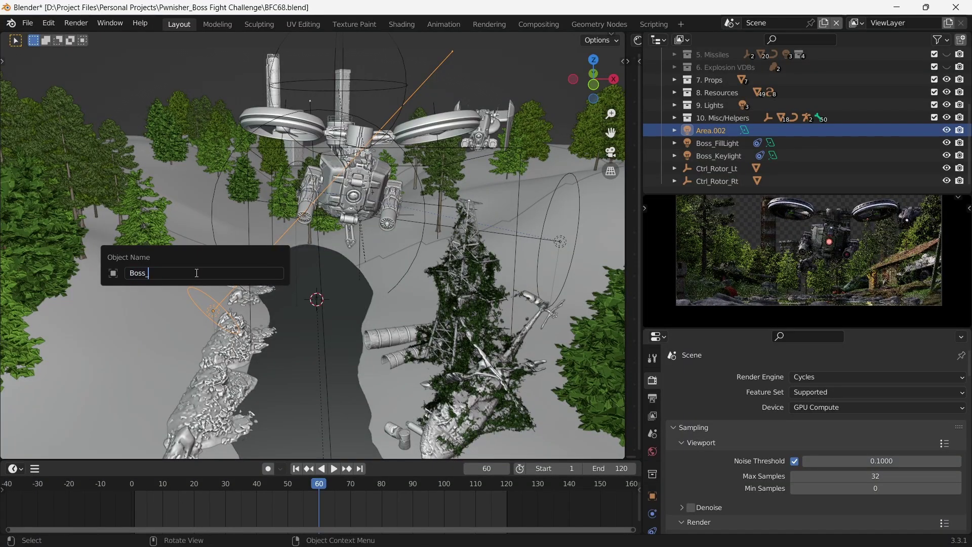
text(Fall Light)
key(Return)
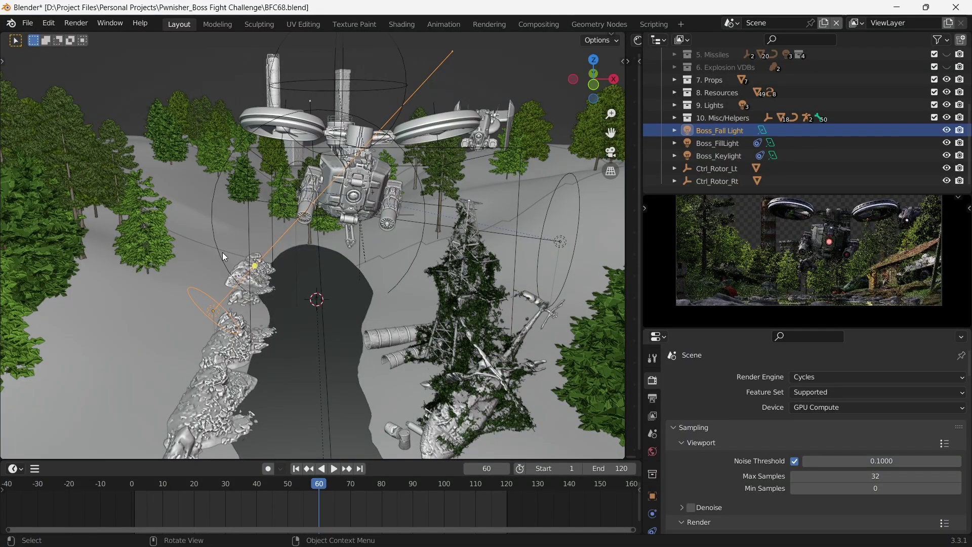
Step: Rename the Boss_FillLight object as Boss_Fill Light
click(731, 142)
key(F2)
key(Return)
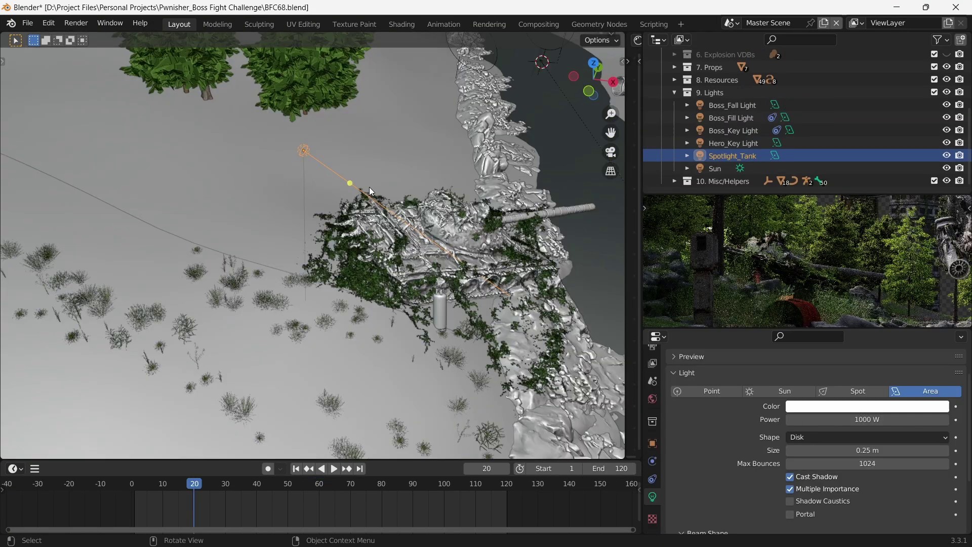
Step: Scale up the Spotlight_Tank disk area light beside the overgrown tank wreck in two passes
key(s)
click(370, 189)
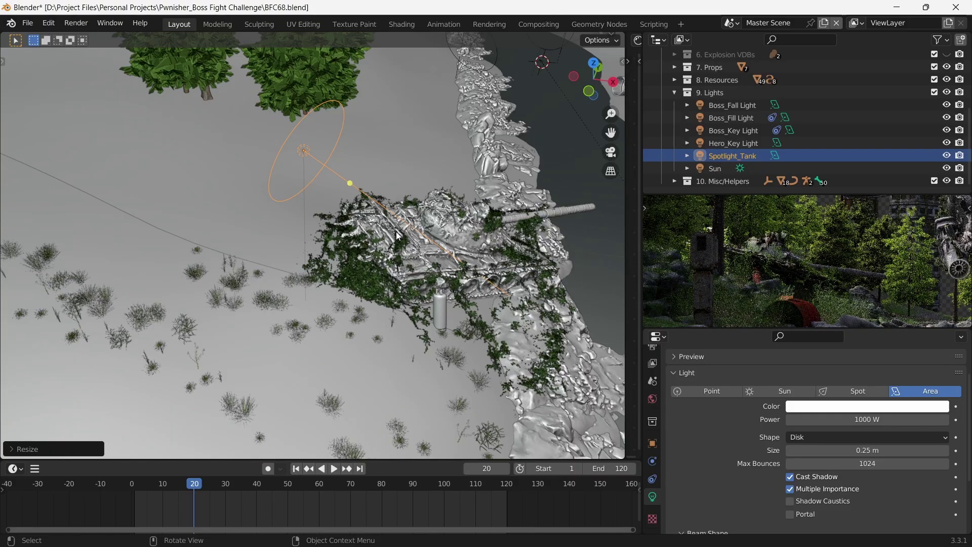
key(s)
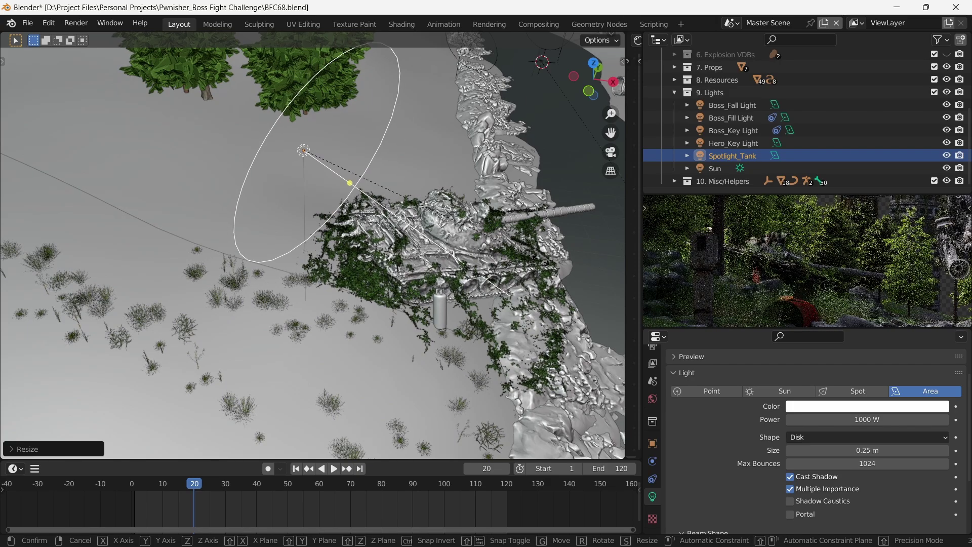
click(410, 200)
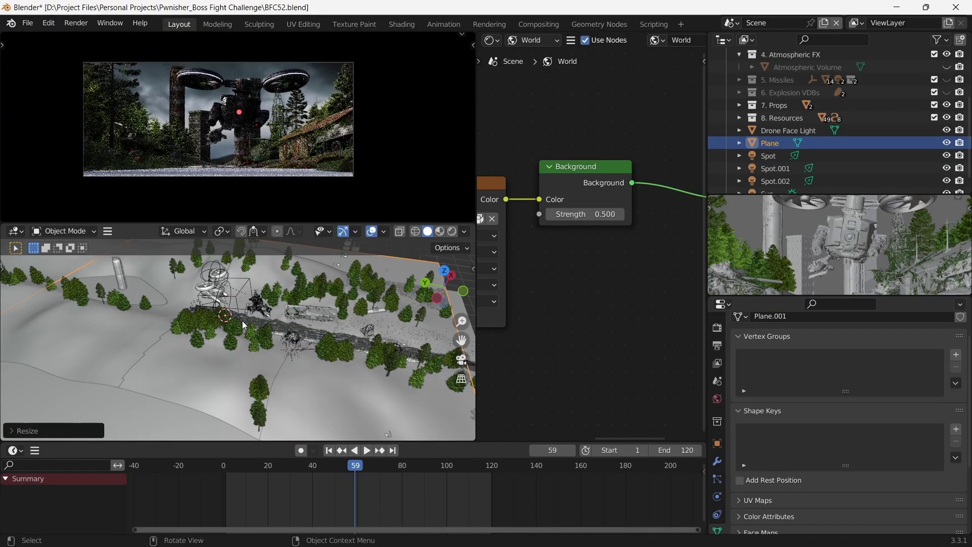
Step: Place the Plane beyond the terrain's negative Y end, raised above ground level and tilted at an angle
scroll(245, 324, down, 3)
key(g)
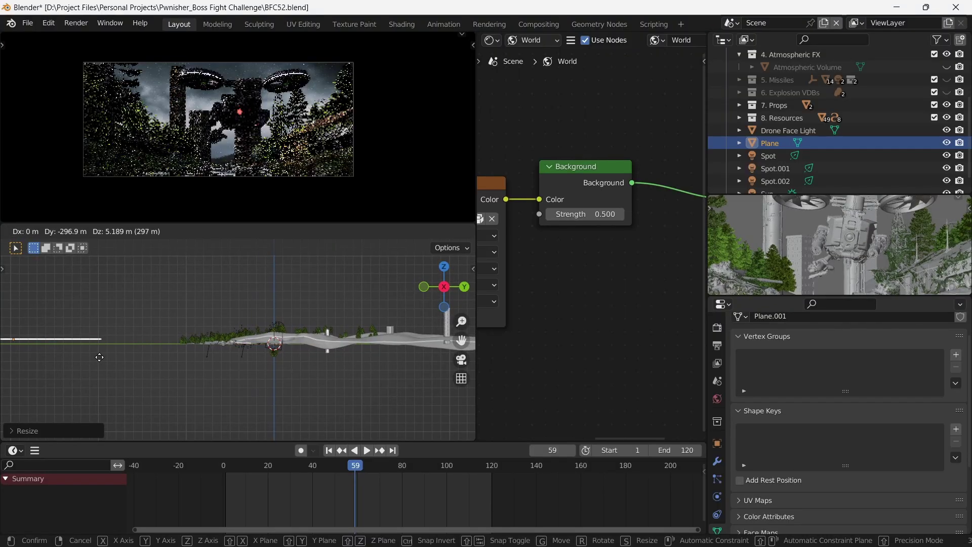
click(152, 356)
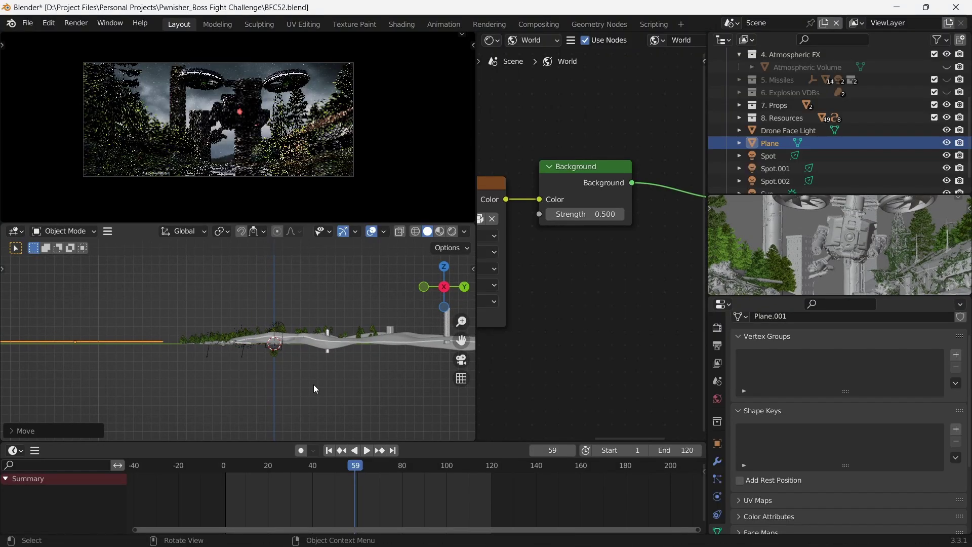
key(r)
click(305, 313)
key(g)
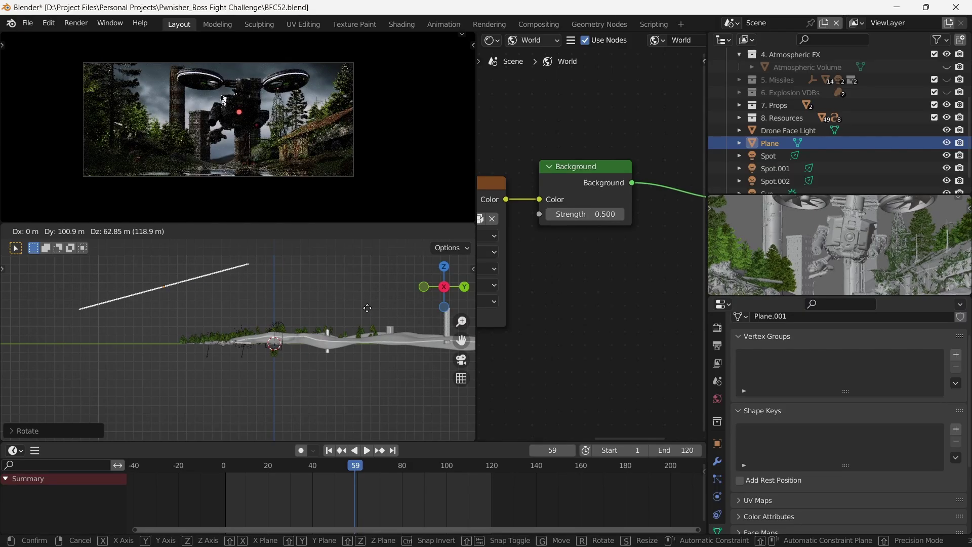
click(282, 316)
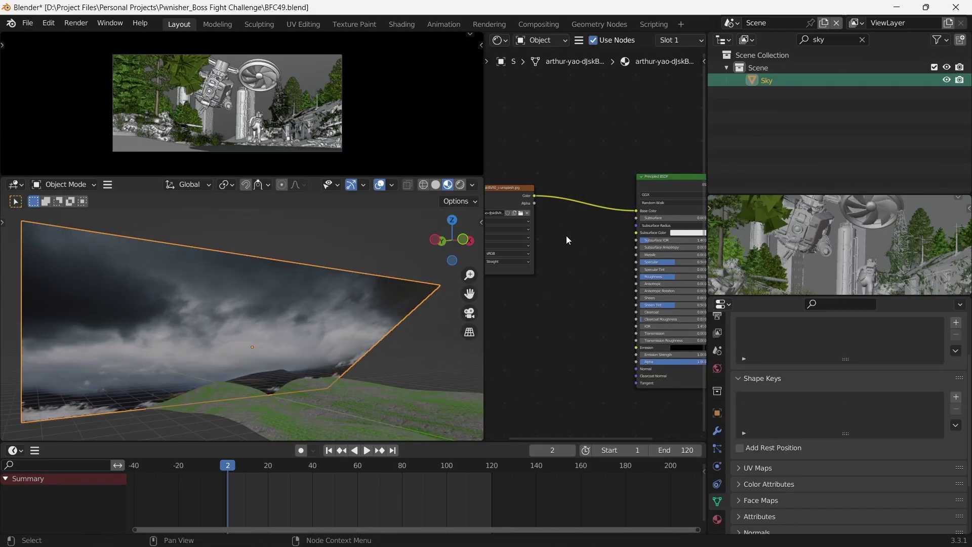
Step: Connect the Sky image texture's Color to the Principled BSDF's Emission and check the brightened sky behind the terrain
drag(535, 195, 636, 347)
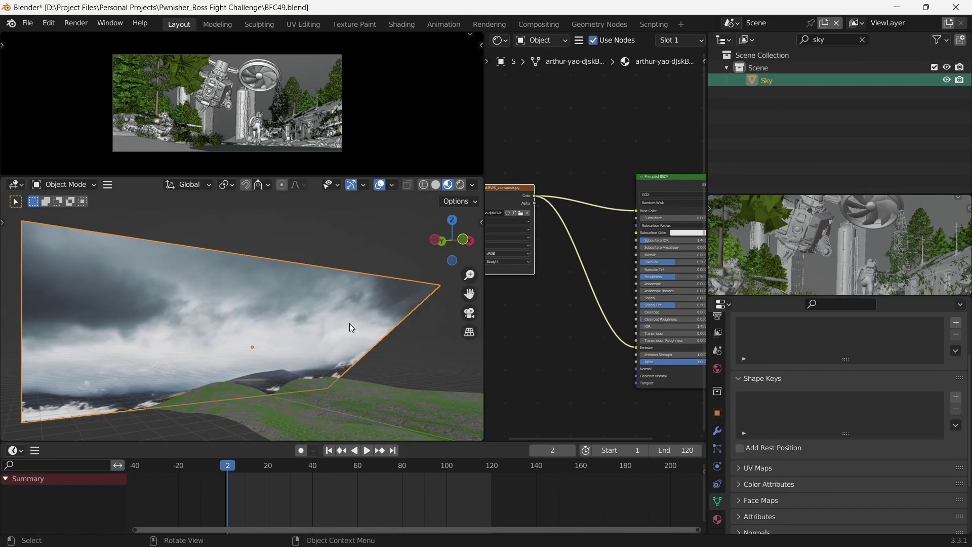
middle_drag(311, 324, 253, 317)
scroll(257, 316, down, 3)
scroll(783, 383, down, 1)
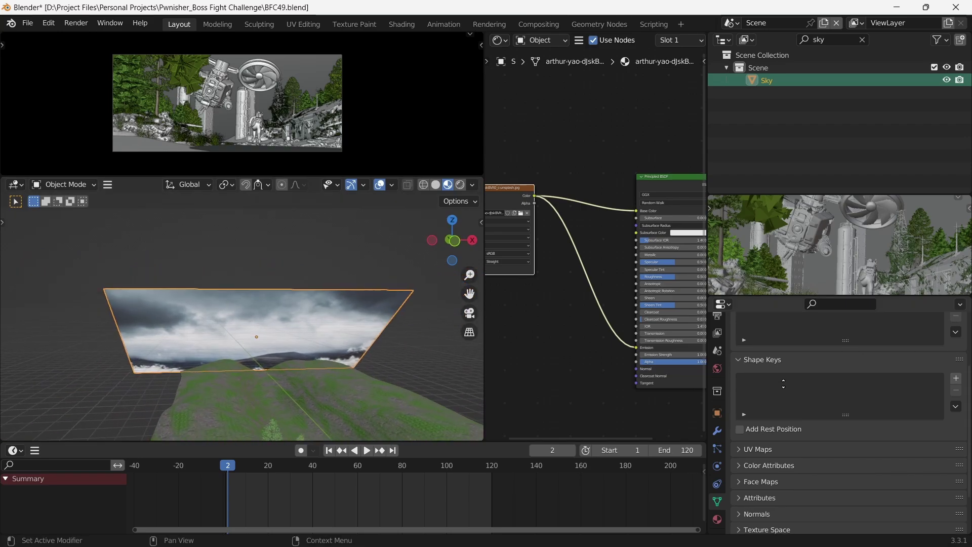
Step: Add Basis and Key 1 shape keys to the Sky plane, shearing its top edge along global X for Key 1, and adjust that key's value
click(955, 378)
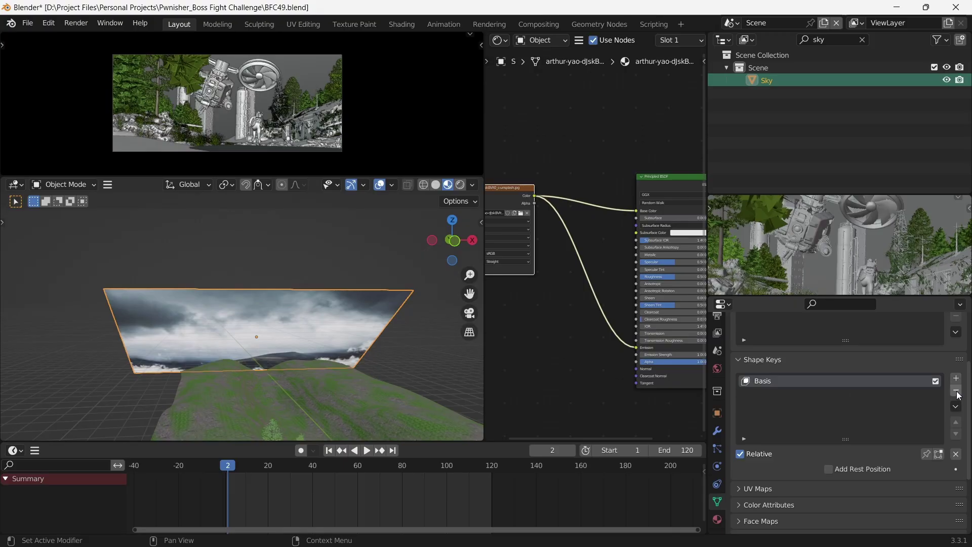
click(956, 379)
key(KP_1)
key(g)
key(x)
drag(350, 311, 324, 311)
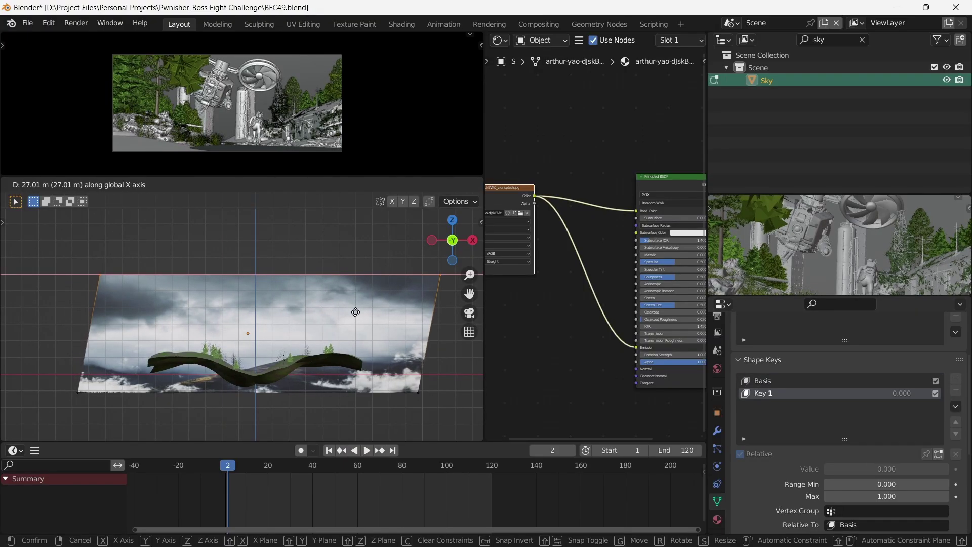
click(315, 310)
key(Tab)
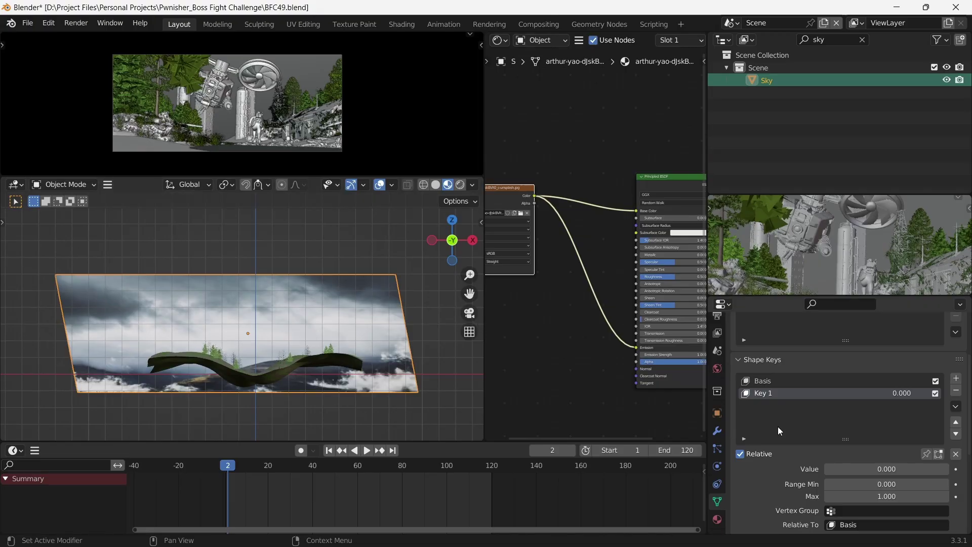
drag(871, 469, 911, 468)
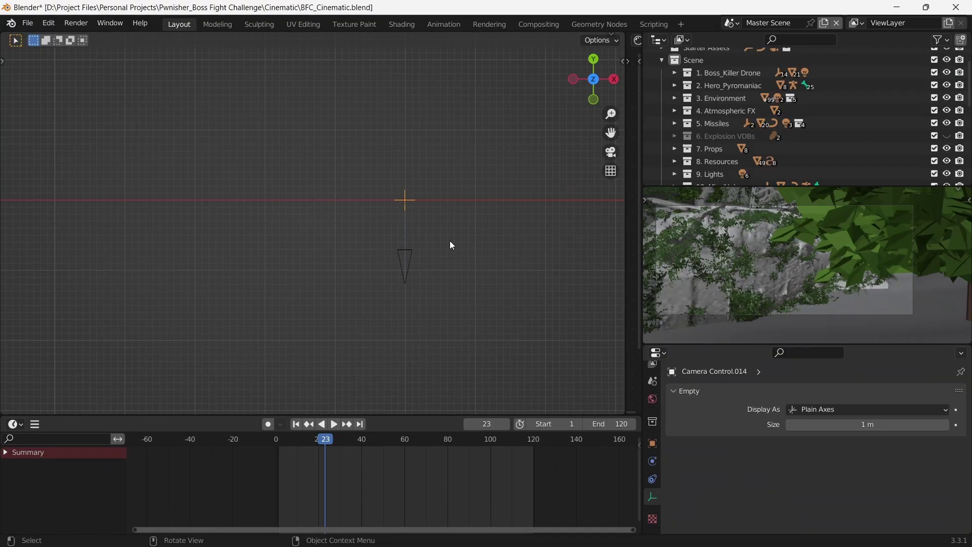
key(shift+d)
key(y)
click(393, 174)
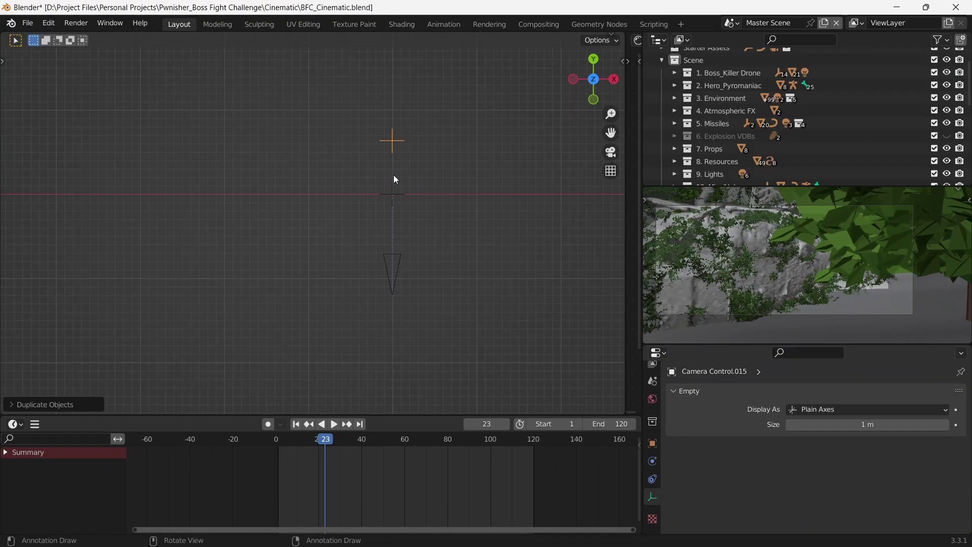
key(x)
click(393, 175)
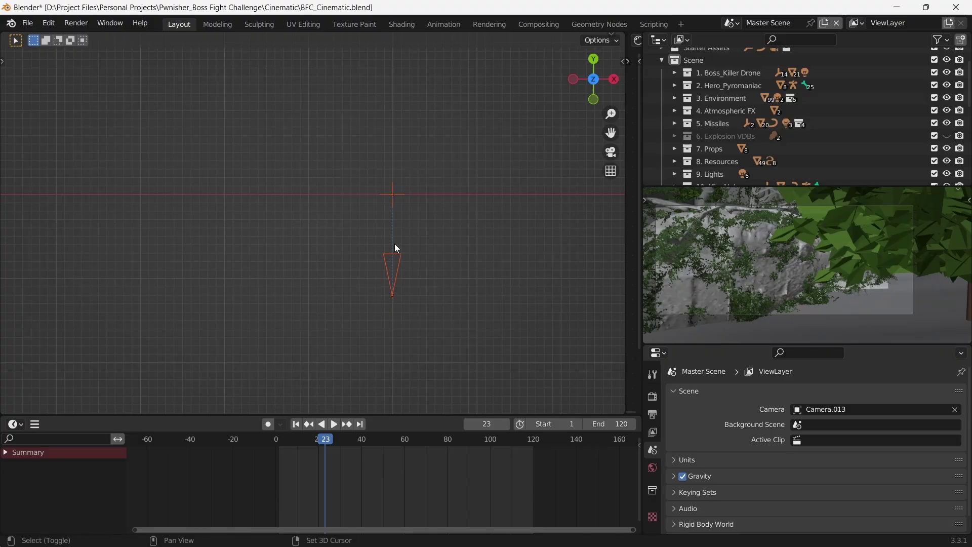
Step: Duplicate the camera and its control empty twice along the X axis to form a row of three camera rigs
key(shift+d)
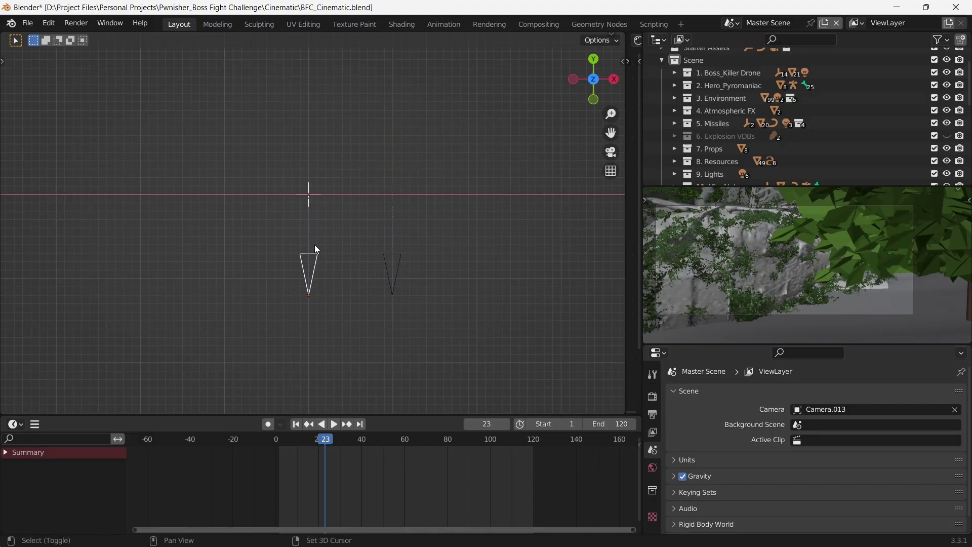
click(313, 244)
key(shift+d)
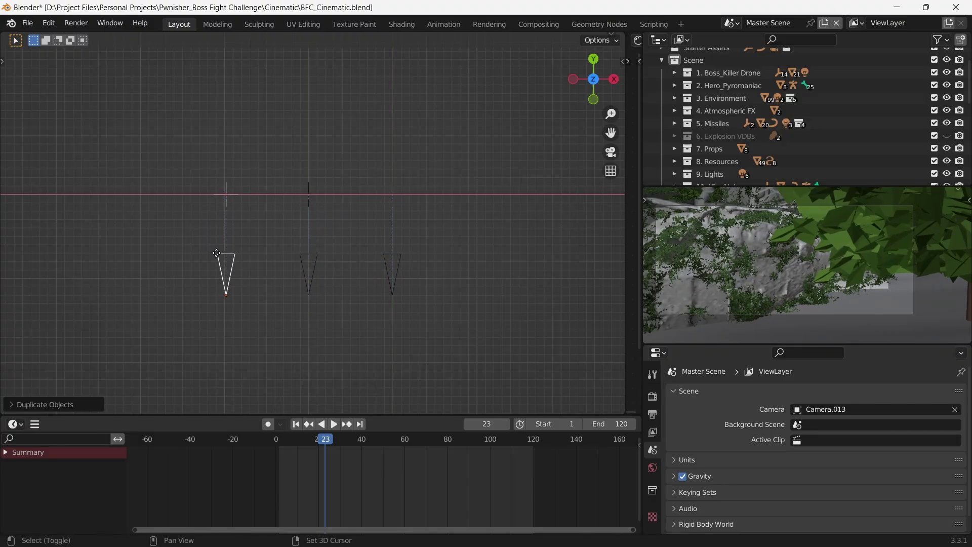
click(232, 257)
Step: Select the three camera rigs and duplicate them along the X axis to make an evenly spaced row of six
key(b)
drag(467, 331, 426, 254)
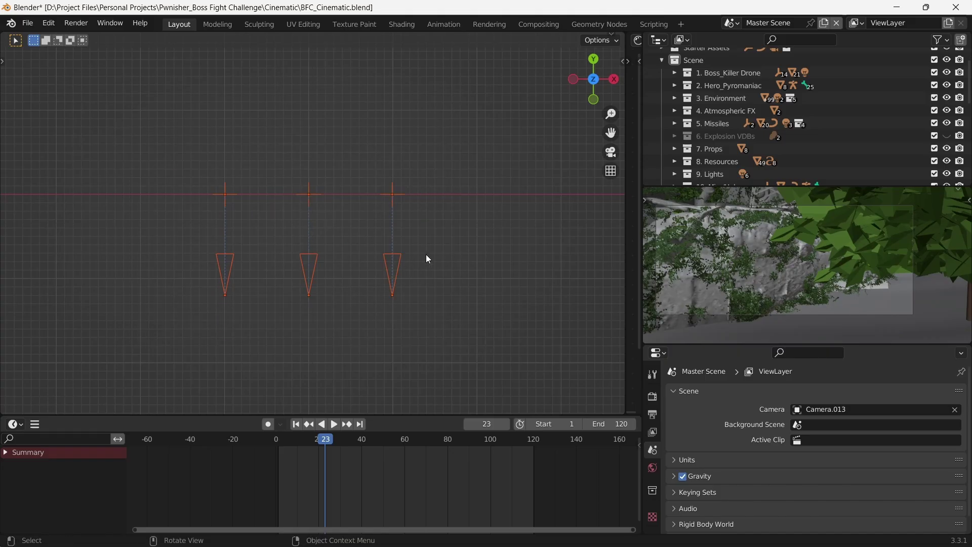
key(KP_Decimal)
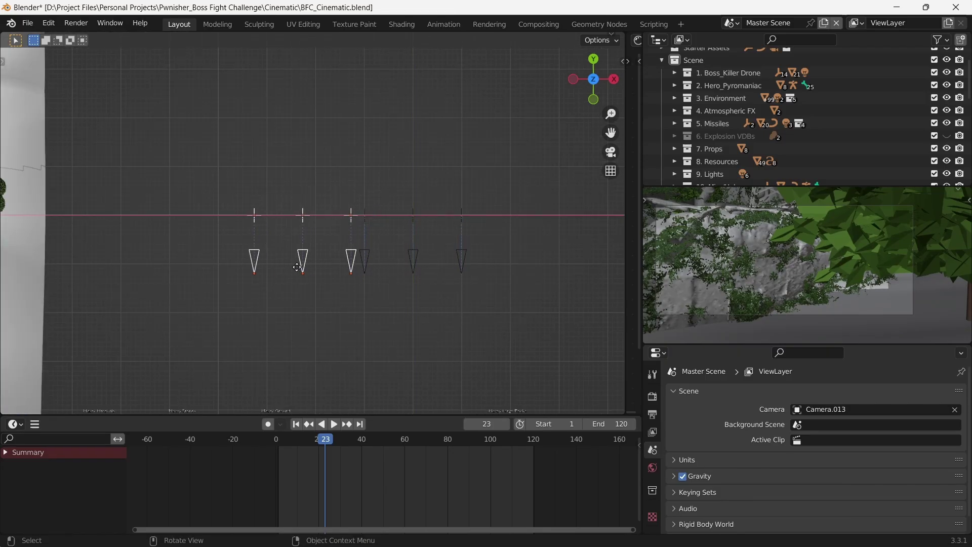
click(266, 281)
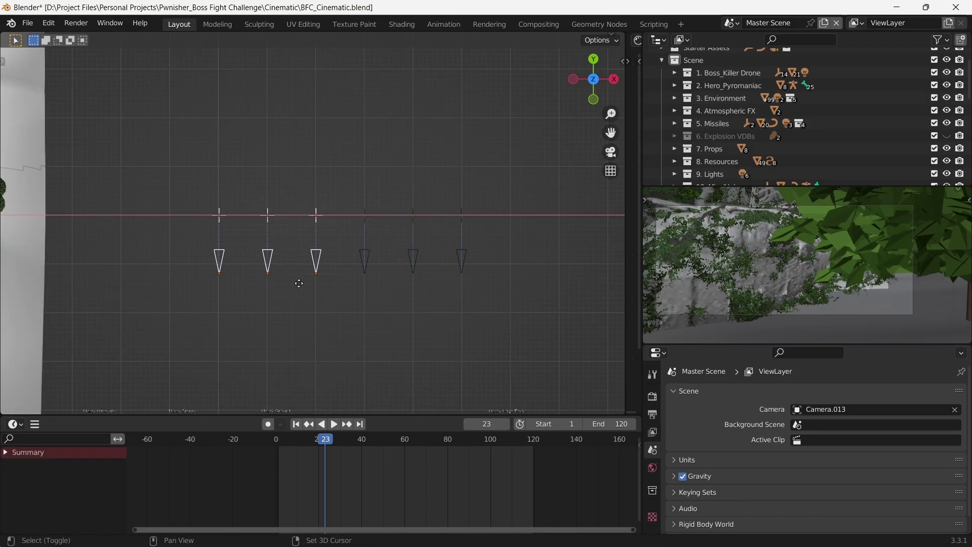
click(361, 313)
Step: Snap the Camera Control.014 empty of the endmost rig to the 3D cursor
click(461, 220)
key(shift+s)
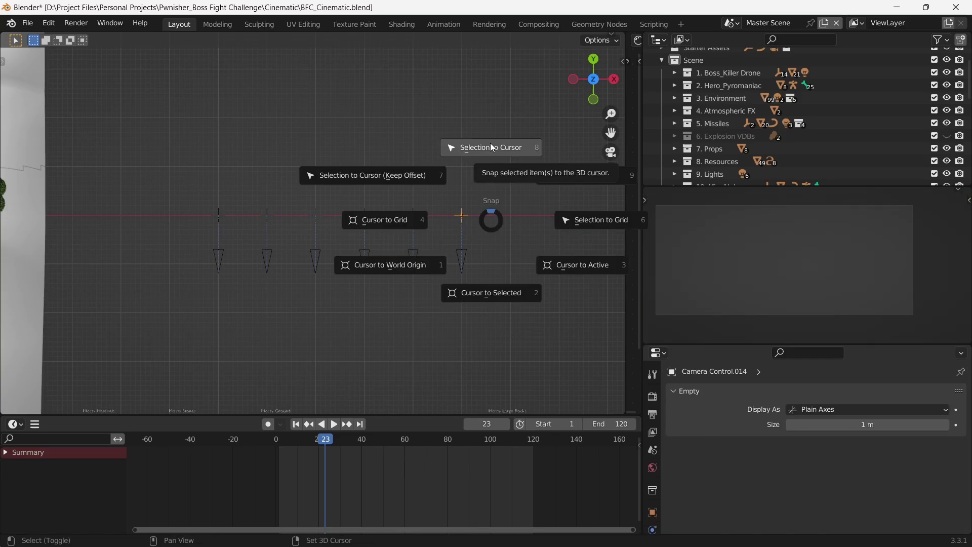
click(492, 148)
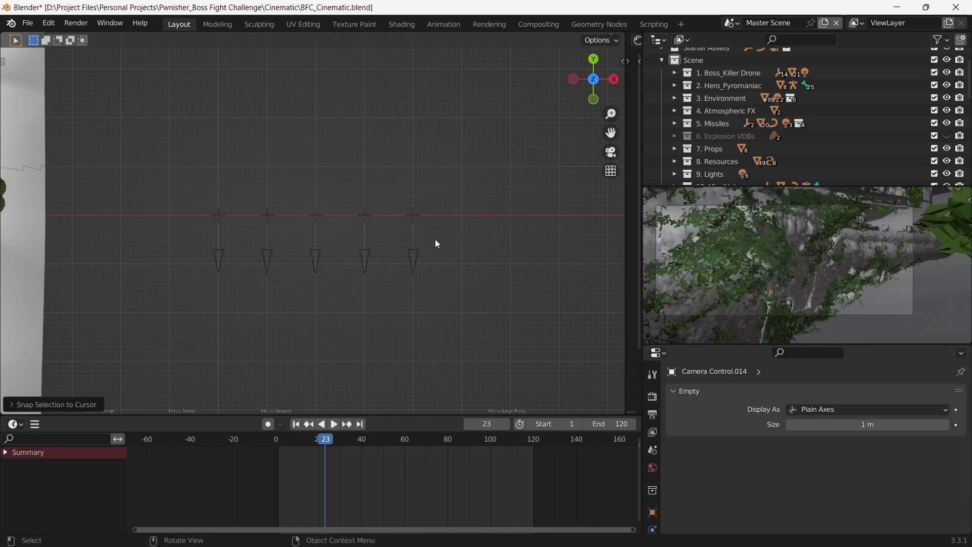
Step: Move the snapped Camera Control.014 empty along the Z axis at the overgrown wreck by the river
scroll(439, 239, down, 8)
scroll(378, 310, up, 5)
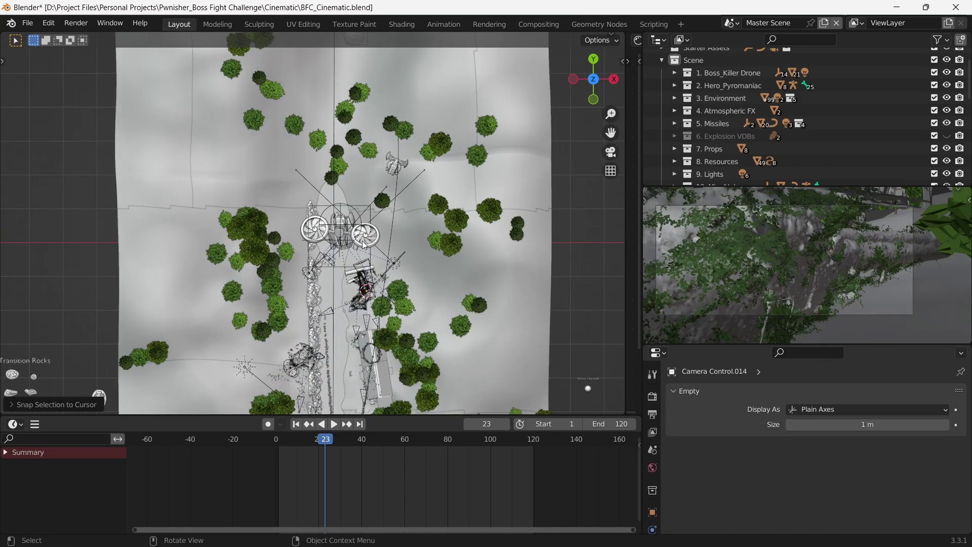
scroll(378, 310, up, 3)
middle_drag(352, 284, 385, 283)
scroll(418, 303, down, 3)
scroll(362, 265, up, 2)
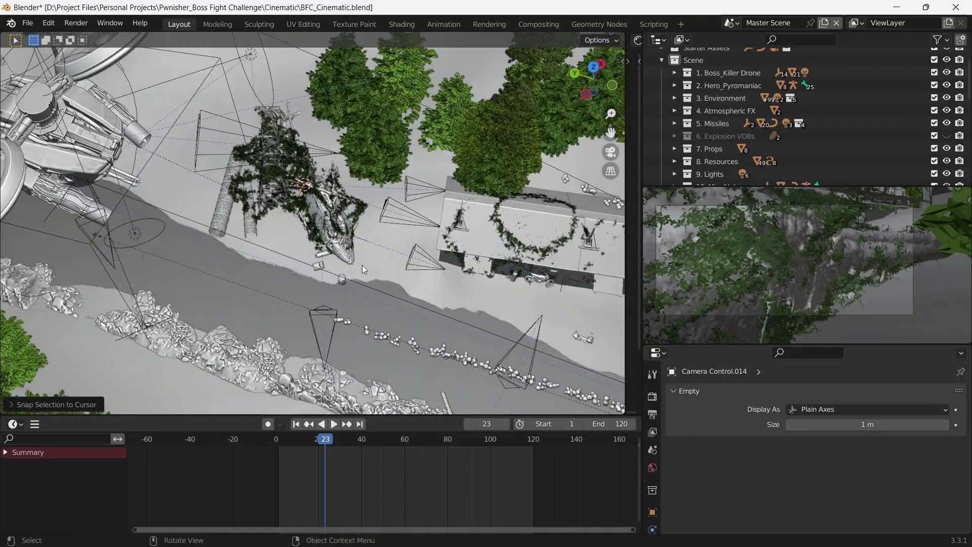
key(g)
key(z)
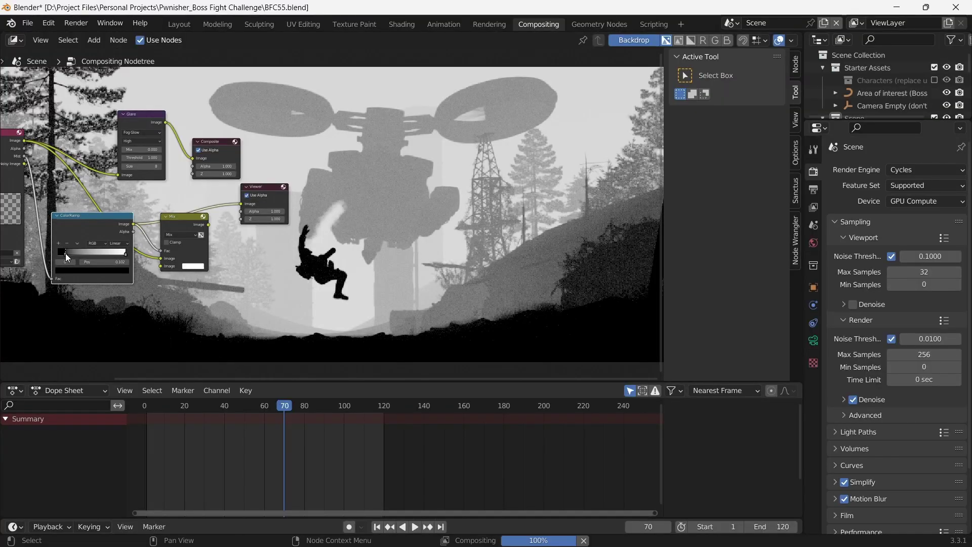
scroll(230, 151, up, 5)
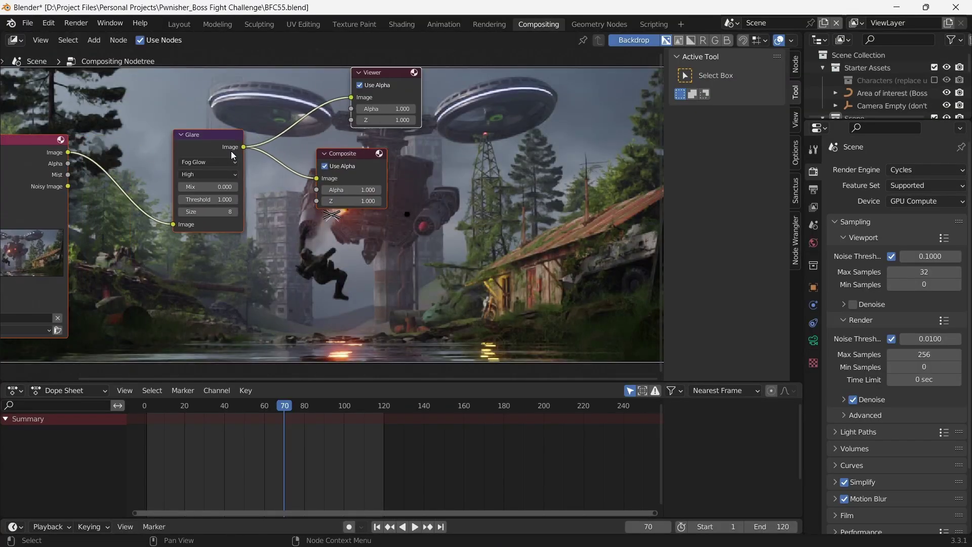